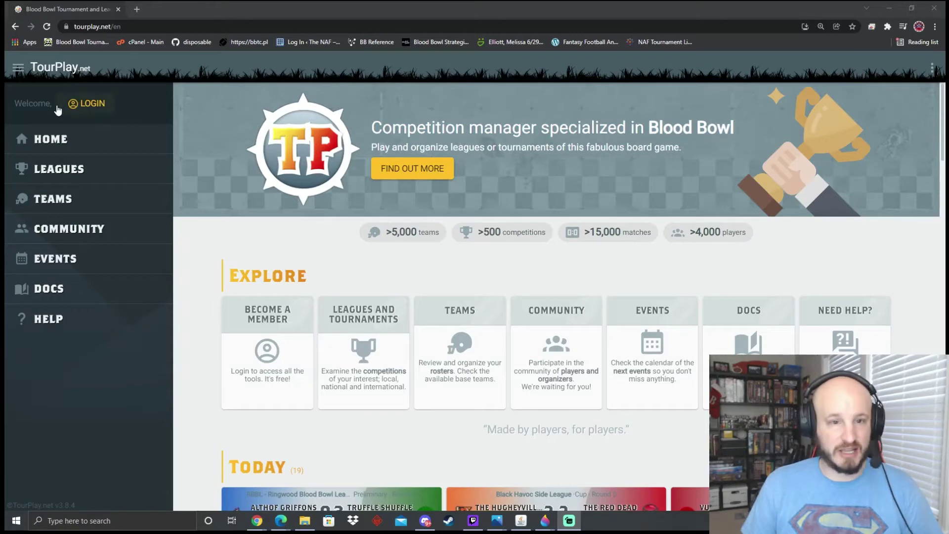
# - Log in to the site with the Facebook account
pyautogui.click(87, 104)
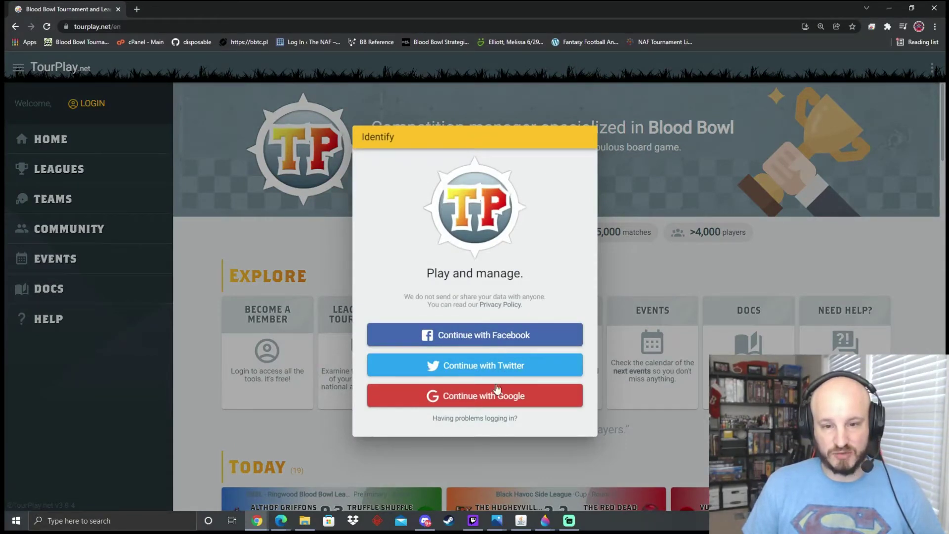
pyautogui.click(479, 341)
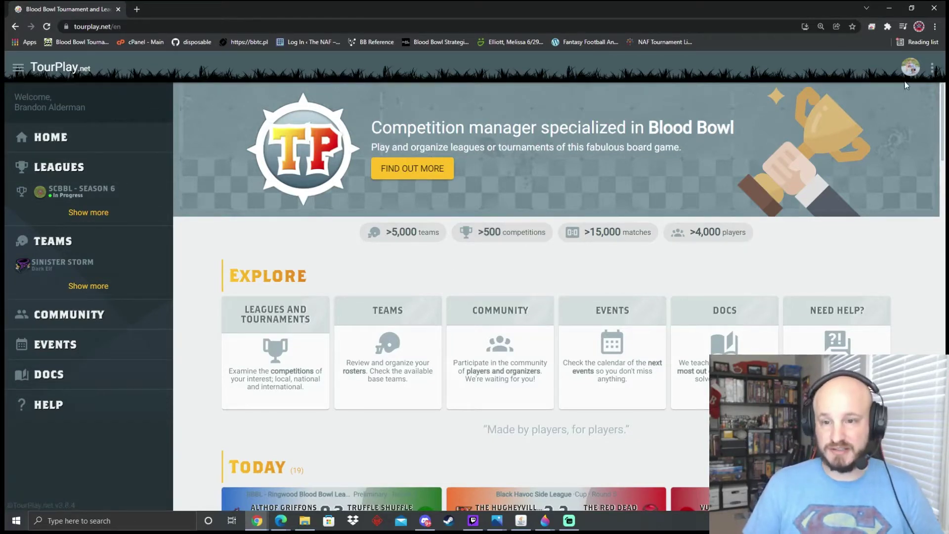
pyautogui.scroll(-2, 247, 301)
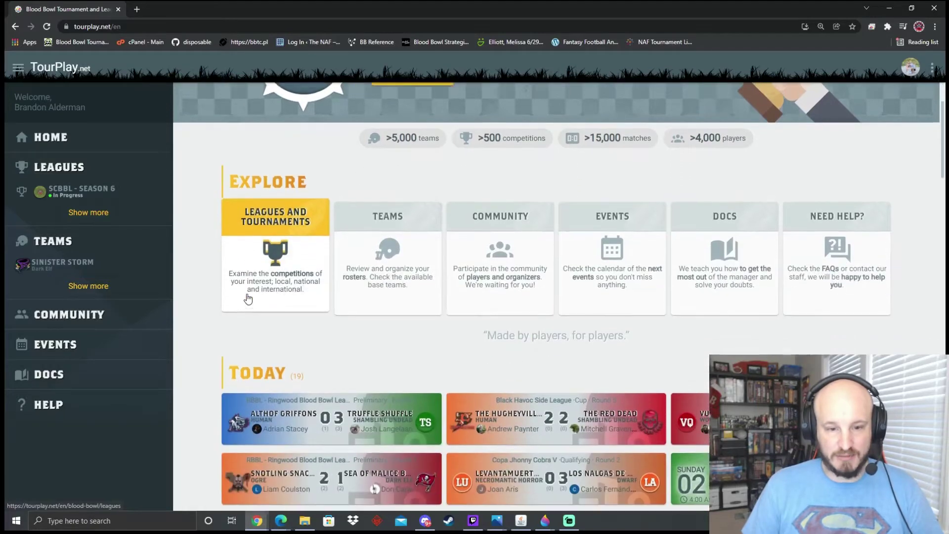
pyautogui.scroll(2, 312, 282)
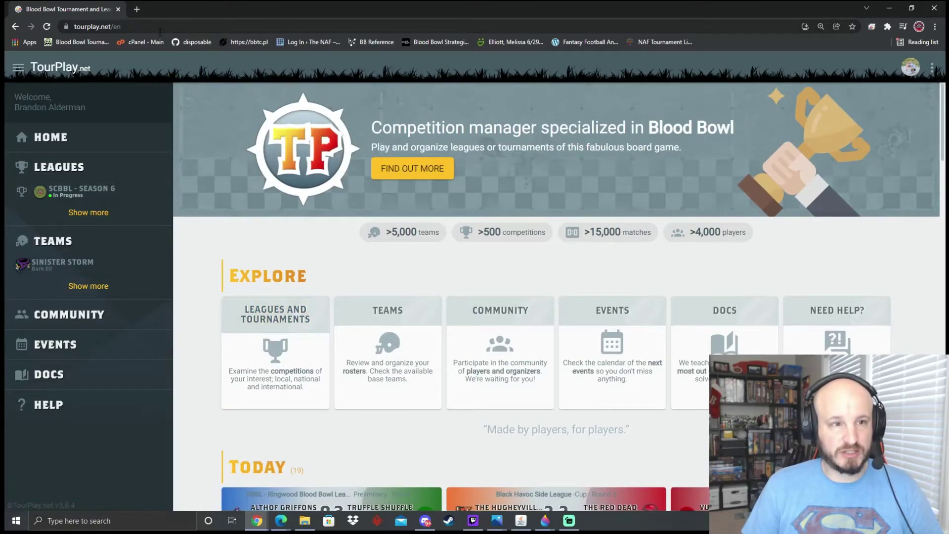
# - Open the participants of the SCBBL - Season 6 league and start a new registration
pyautogui.click(101, 197)
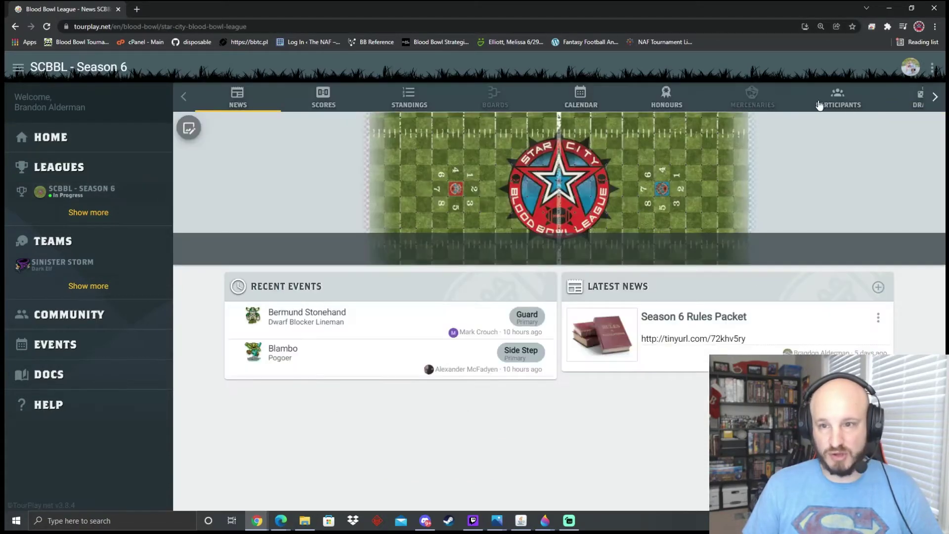
pyautogui.click(835, 99)
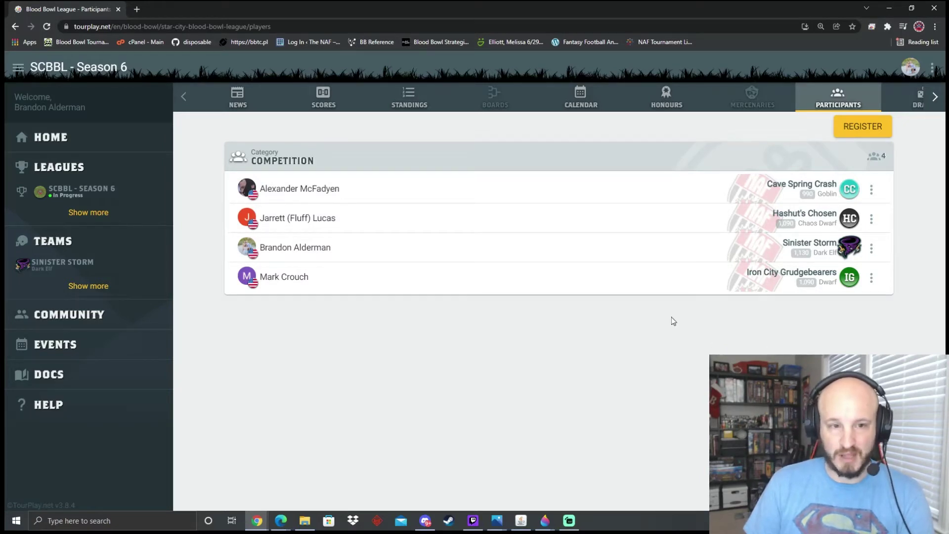
pyautogui.click(852, 133)
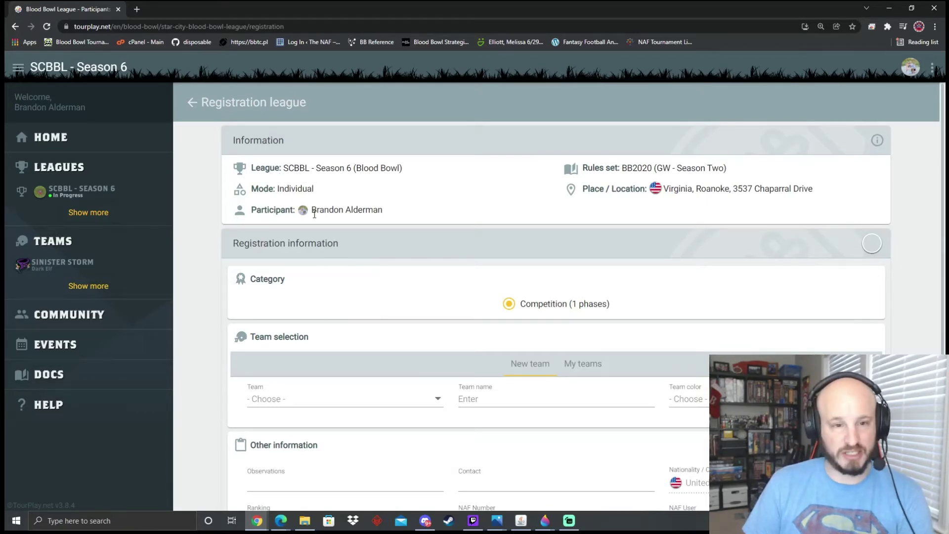
# - Choose Amazon as the new team's type and name the team Roanoke Peaches
pyautogui.scroll(-1, 424, 276)
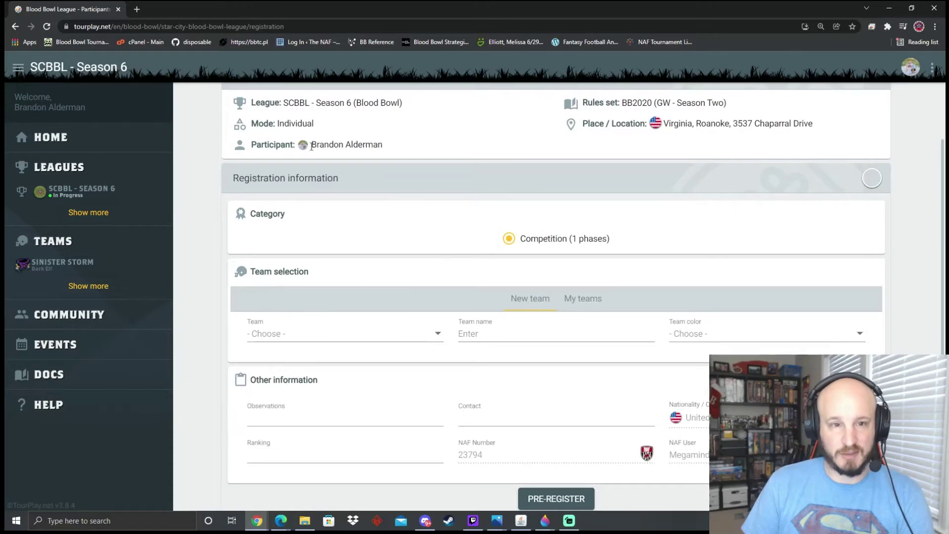
pyautogui.scroll(-1, 356, 246)
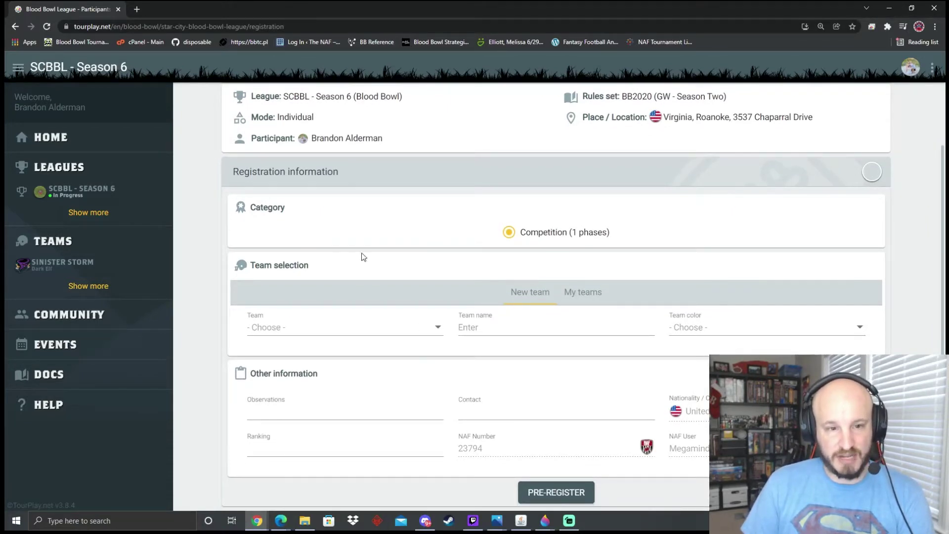
pyautogui.click(382, 331)
pyautogui.scroll(-5, 347, 346)
pyautogui.scroll(5, 325, 356)
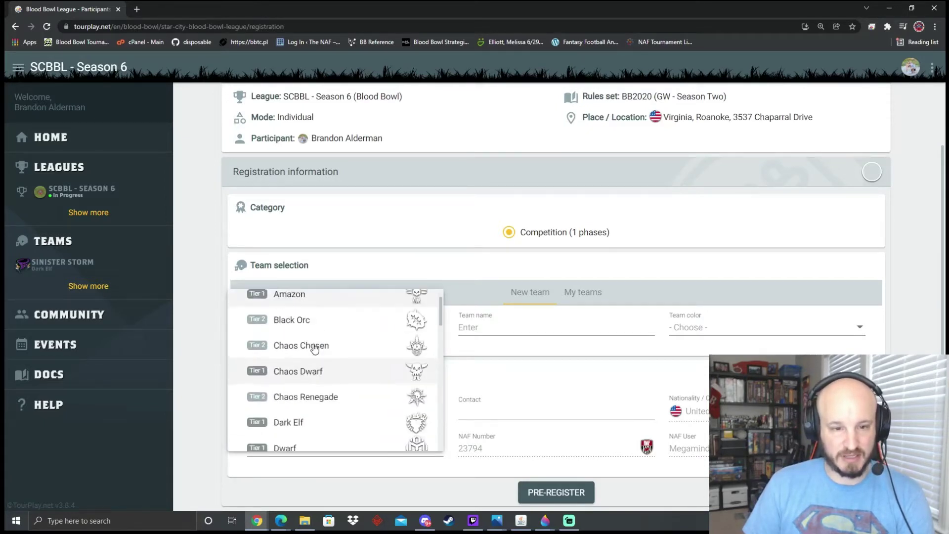
pyautogui.click(289, 326)
pyautogui.click(481, 334)
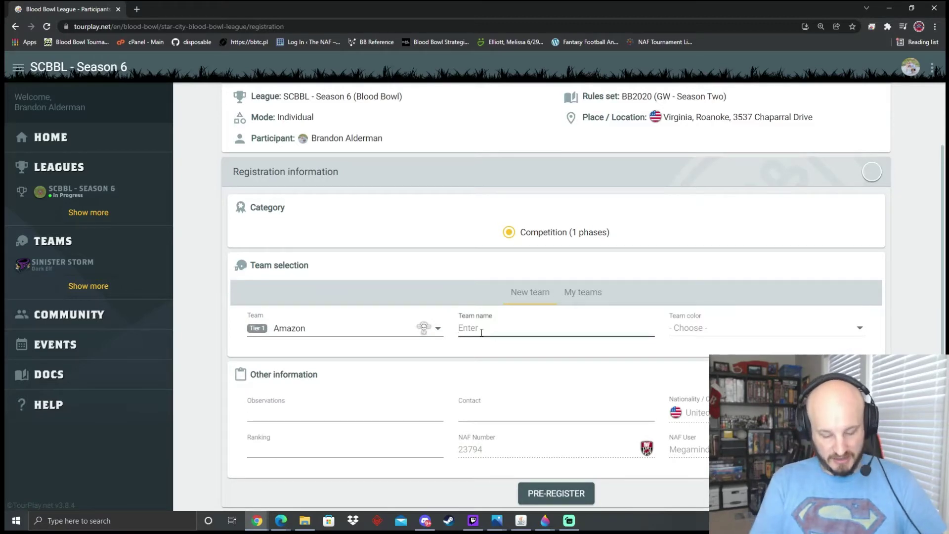
pyautogui.write('Roanoke Pe')
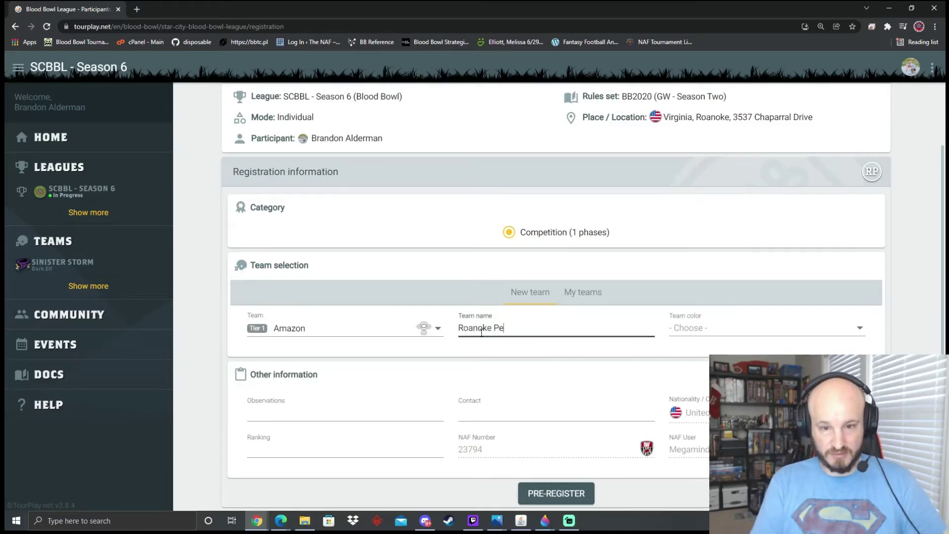
pyautogui.write('aches')
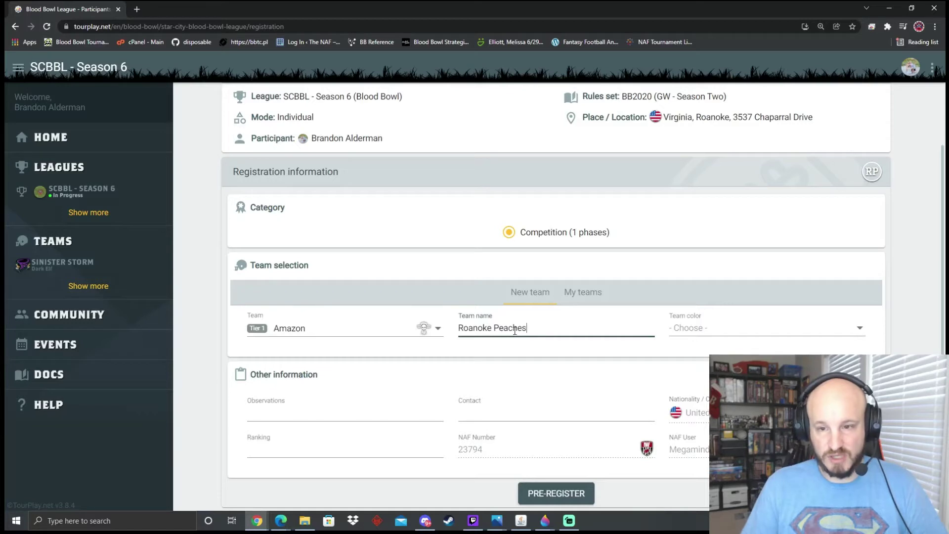
# - Set the team color to Red and pre-register the team for the league
pyautogui.click(708, 333)
pyautogui.scroll(-5, 707, 332)
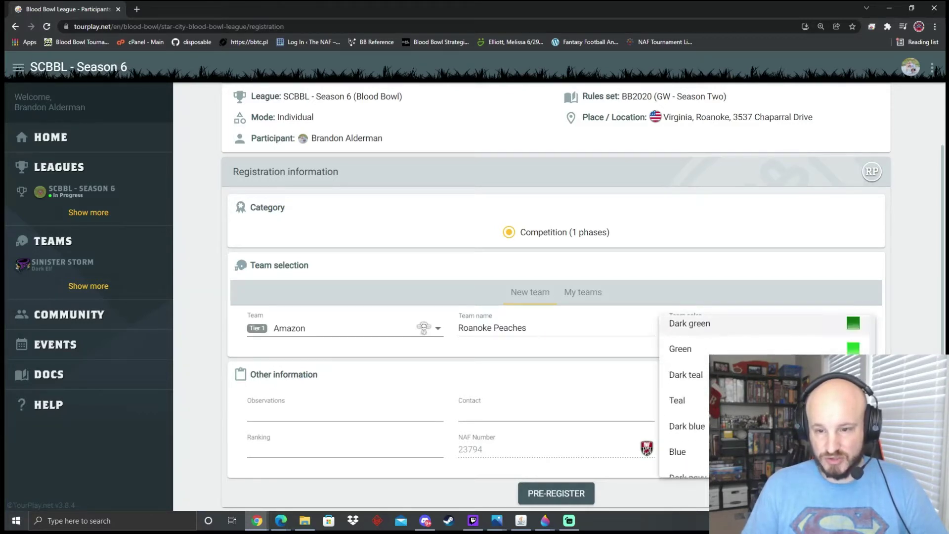
pyautogui.scroll(5, 701, 334)
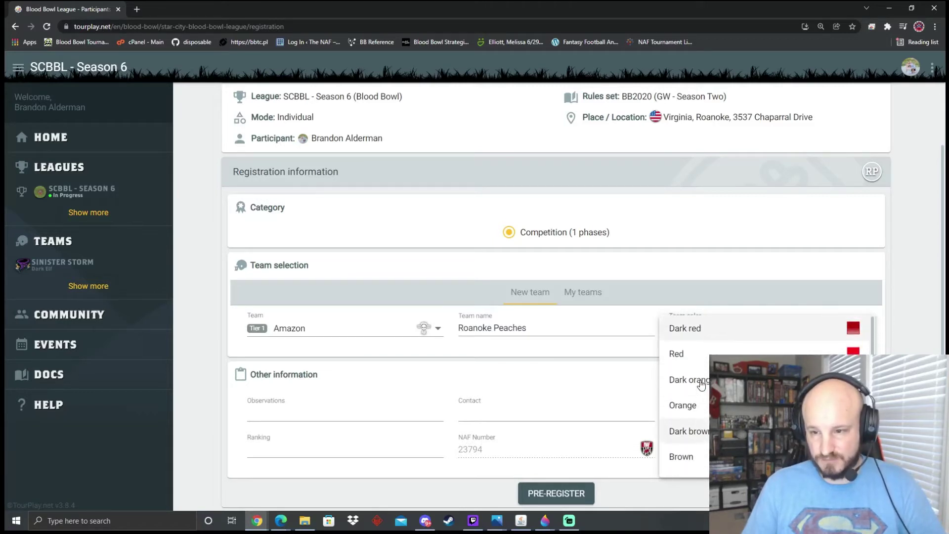
pyautogui.click(690, 355)
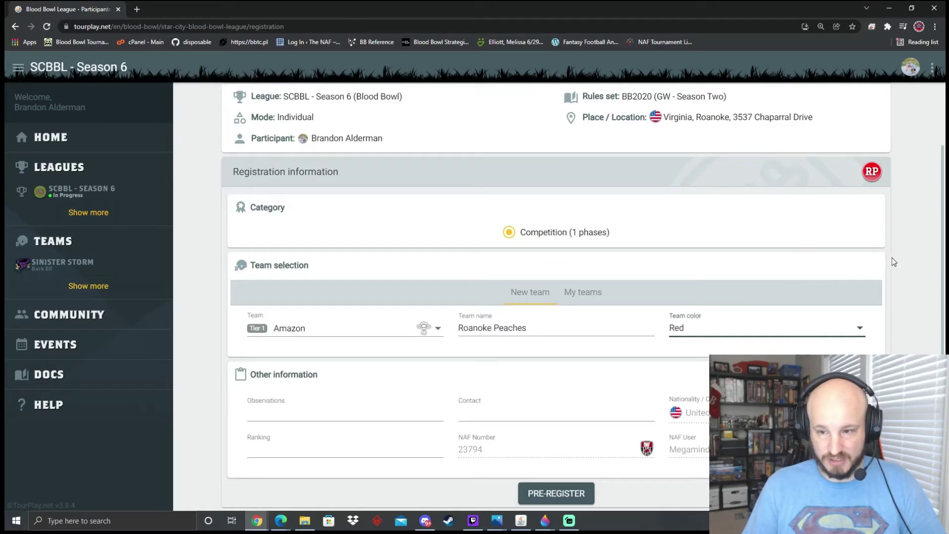
pyautogui.scroll(-1, 905, 300)
pyautogui.click(904, 315)
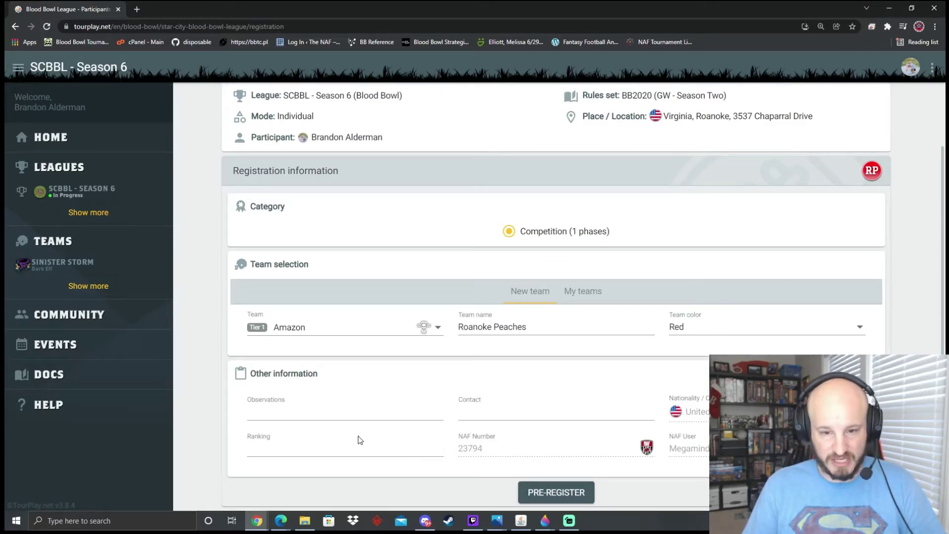
pyautogui.click(571, 494)
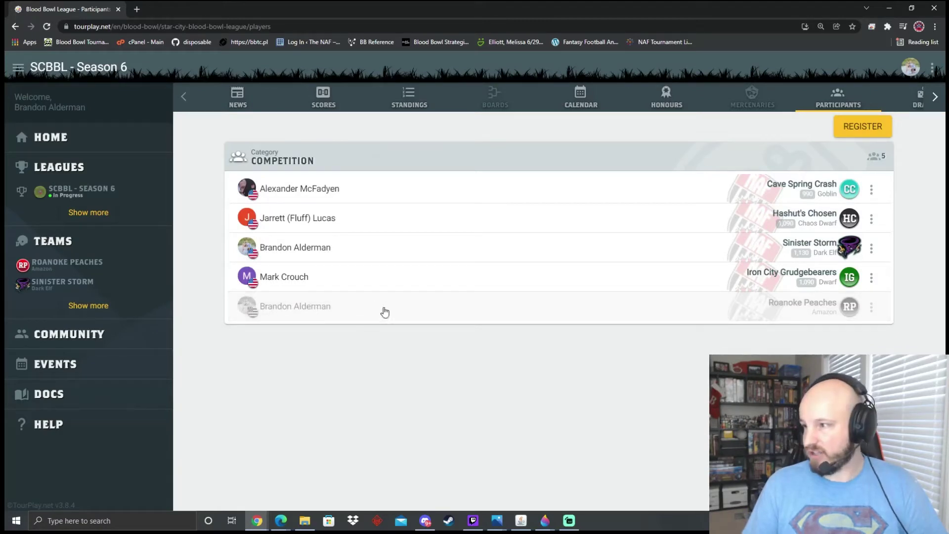
# - Set the Roanoke Peaches registration to active and accept the change
pyautogui.click(871, 312)
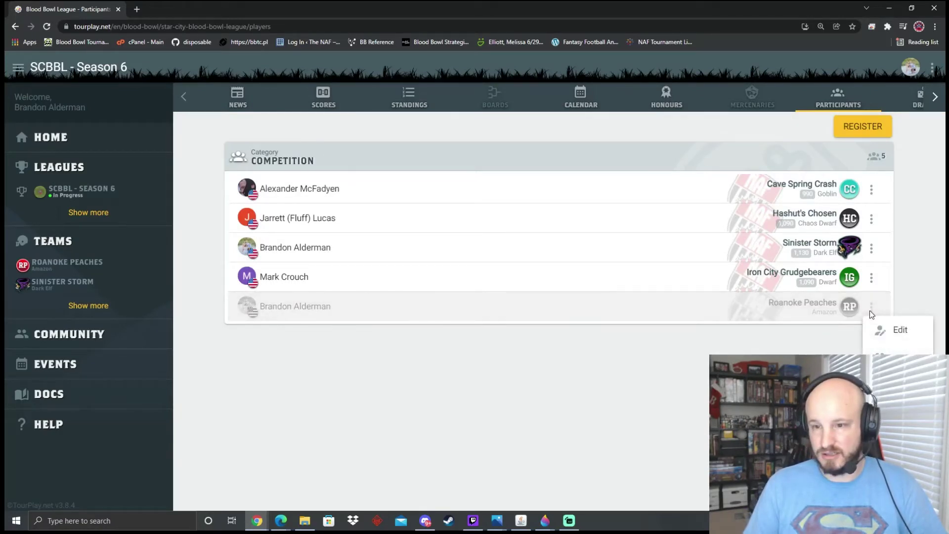
pyautogui.click(901, 334)
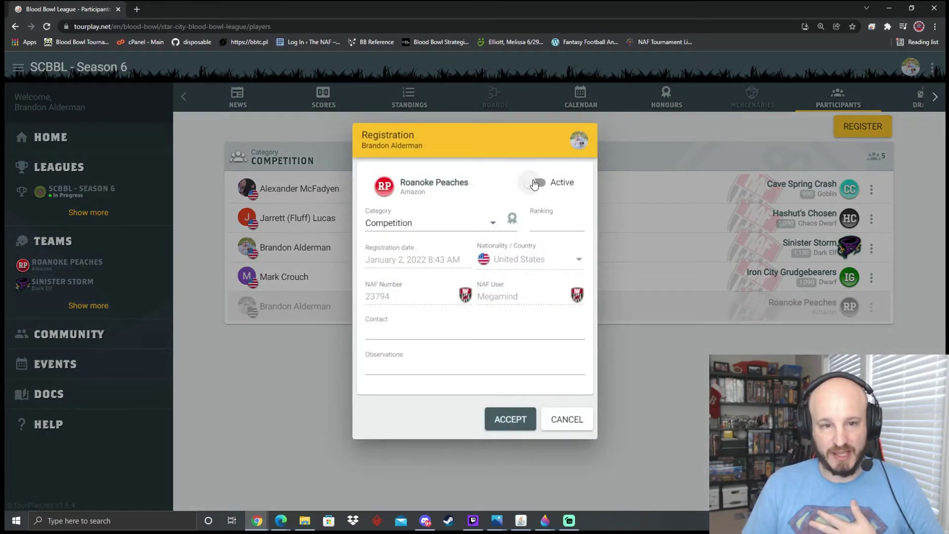
pyautogui.click(535, 186)
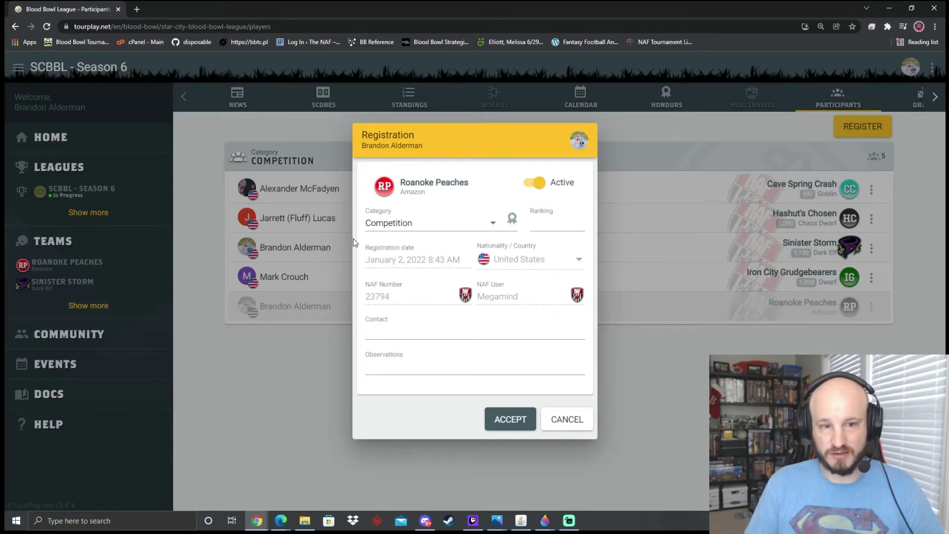
pyautogui.click(504, 420)
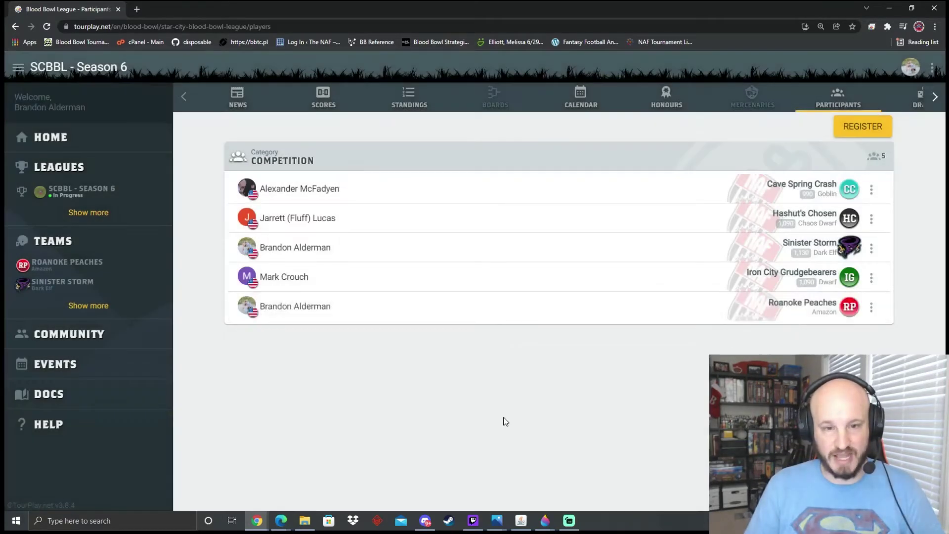
# - Open the Roanoke Peaches roster from the league's participants list
pyautogui.click(871, 307)
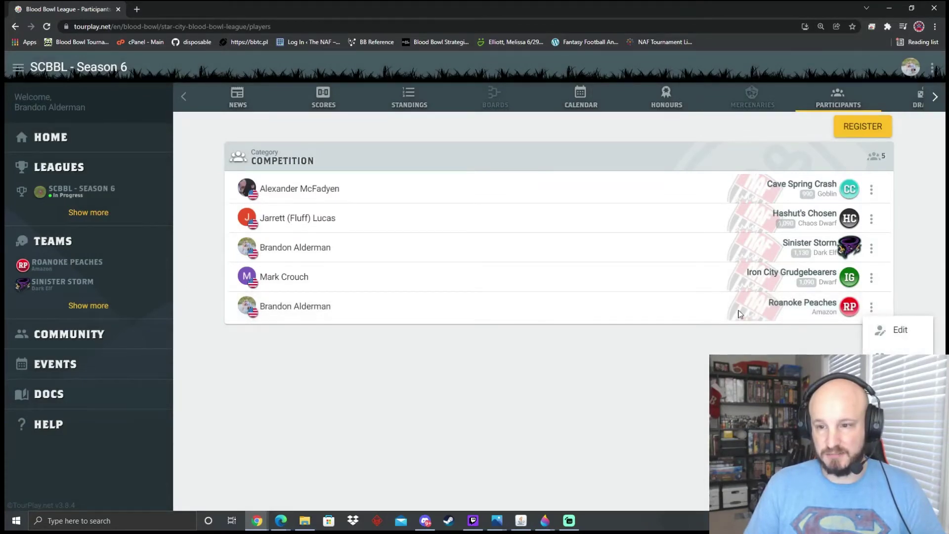
pyautogui.click(568, 305)
pyautogui.click(458, 313)
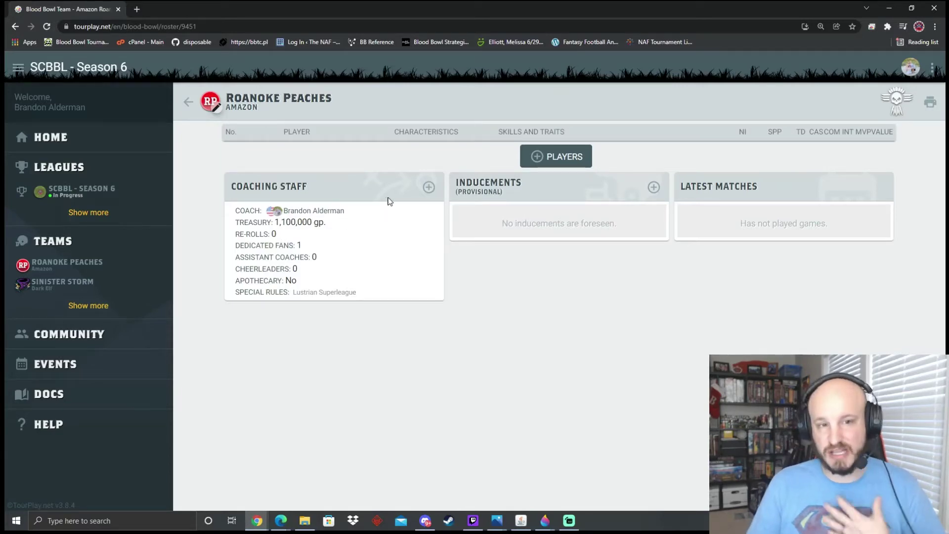
# - Raise the team's treasury to 1,150,000 gp by editing the coaching staff freely
pyautogui.click(429, 187)
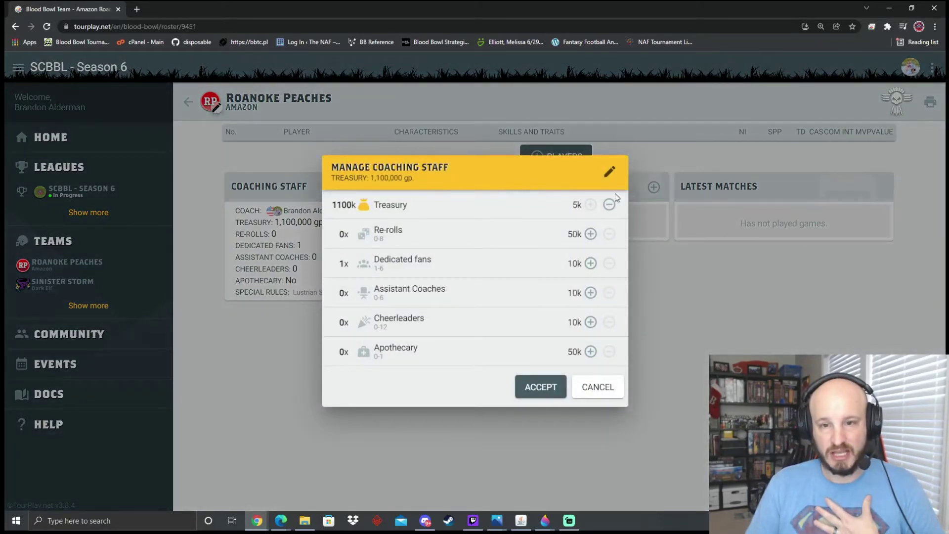
pyautogui.click(609, 172)
pyautogui.click(590, 205)
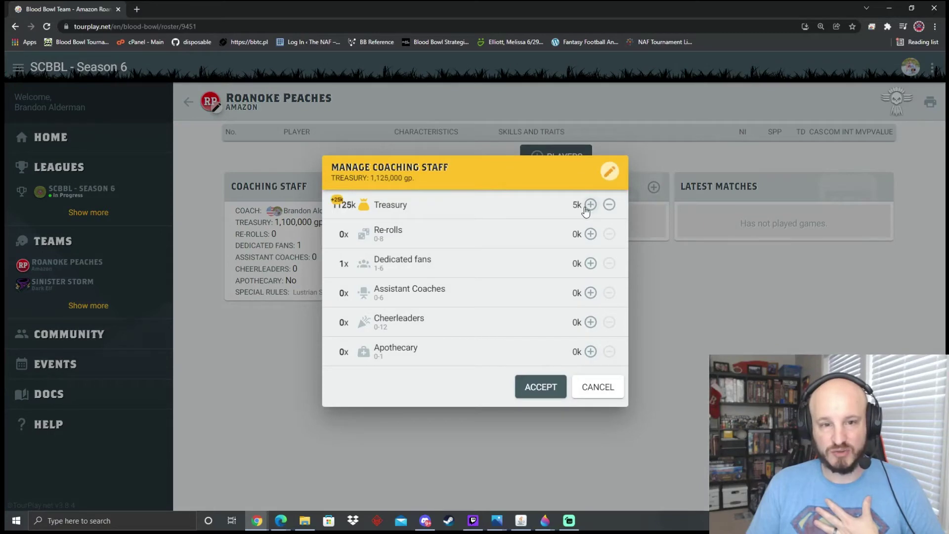
pyautogui.click(591, 205)
pyautogui.click(591, 205)
pyautogui.click(591, 205)
pyautogui.click(590, 204)
pyautogui.click(591, 205)
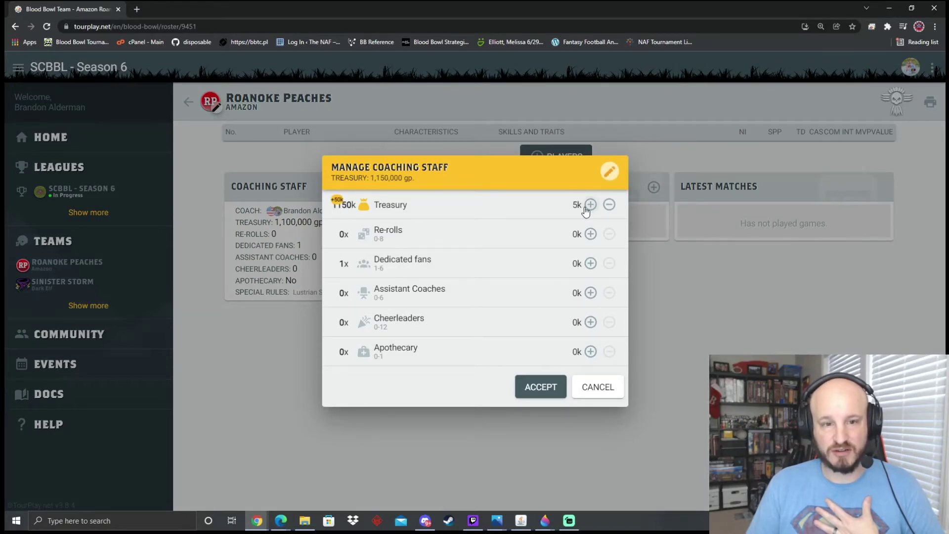
pyautogui.click(541, 387)
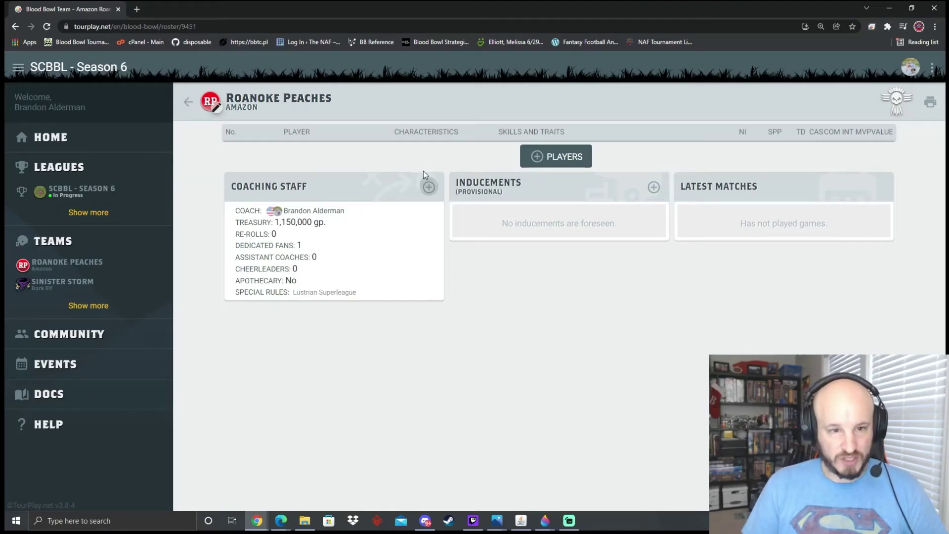
# - Hire four Koka Kalim Blitzers for the Roanoke Peaches
pyautogui.click(527, 162)
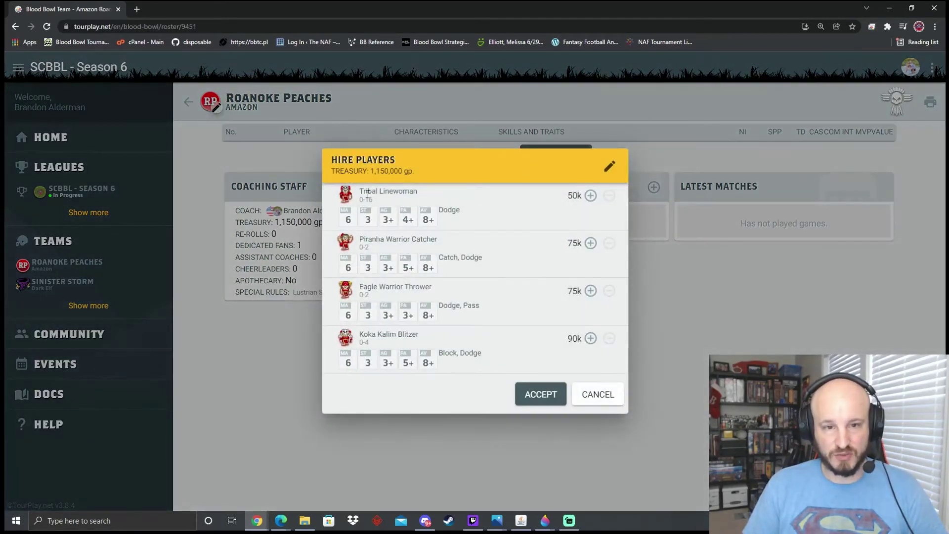
pyautogui.click(626, 200)
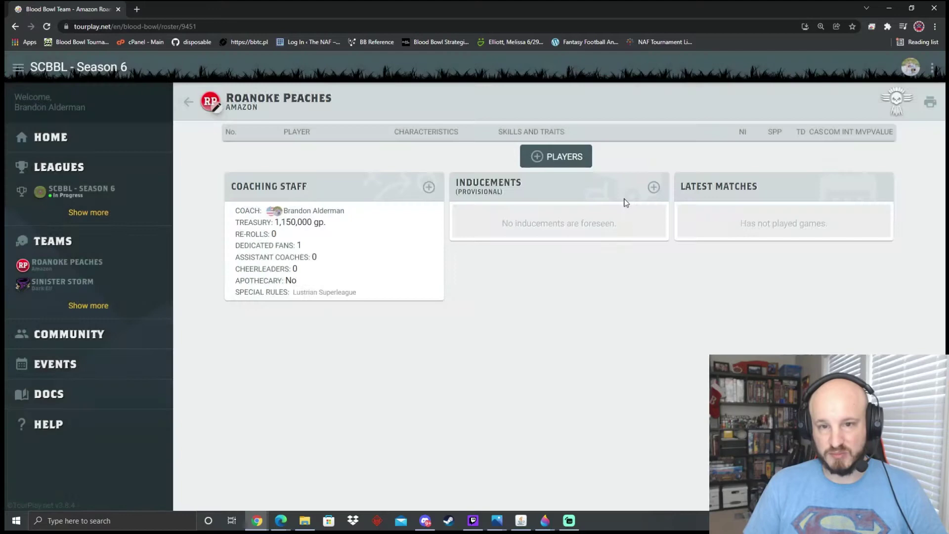
pyautogui.click(534, 155)
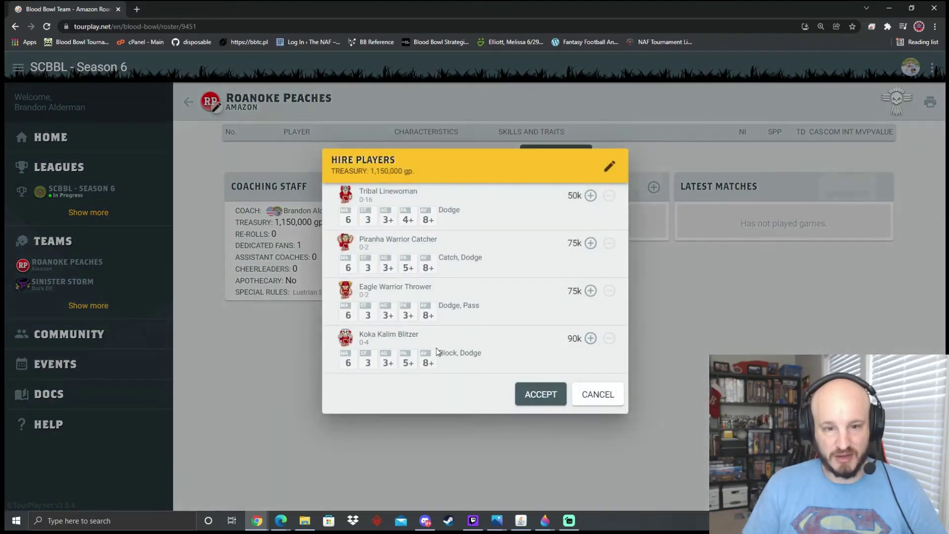
pyautogui.click(591, 339)
pyautogui.click(590, 338)
pyautogui.click(591, 339)
pyautogui.click(591, 338)
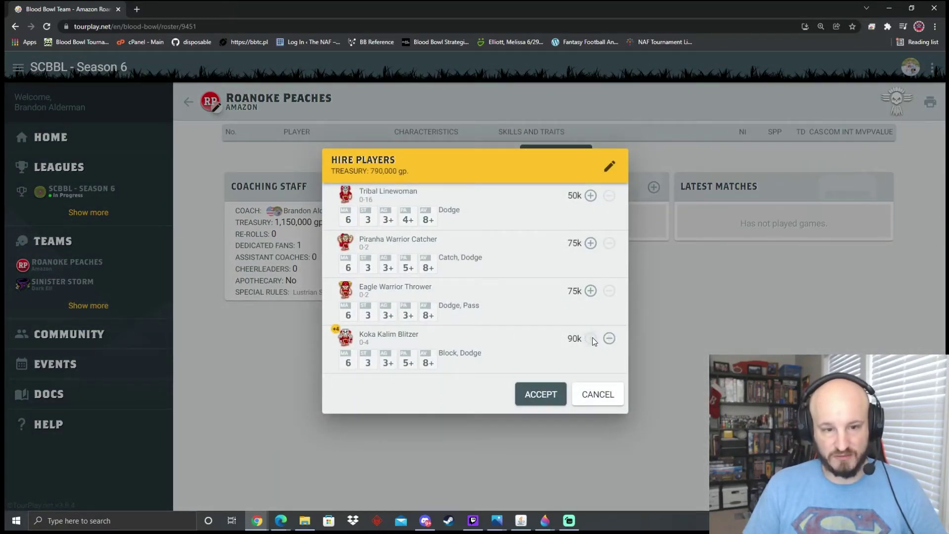
pyautogui.click(556, 391)
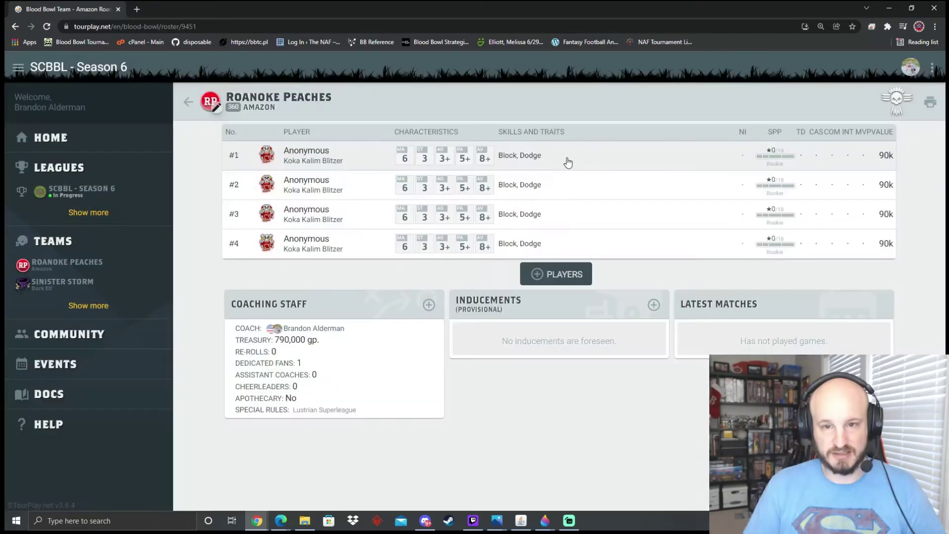
# - Hire one Eagle Warrior Thrower and one Piranha Warrior Catcher for the team
pyautogui.click(547, 271)
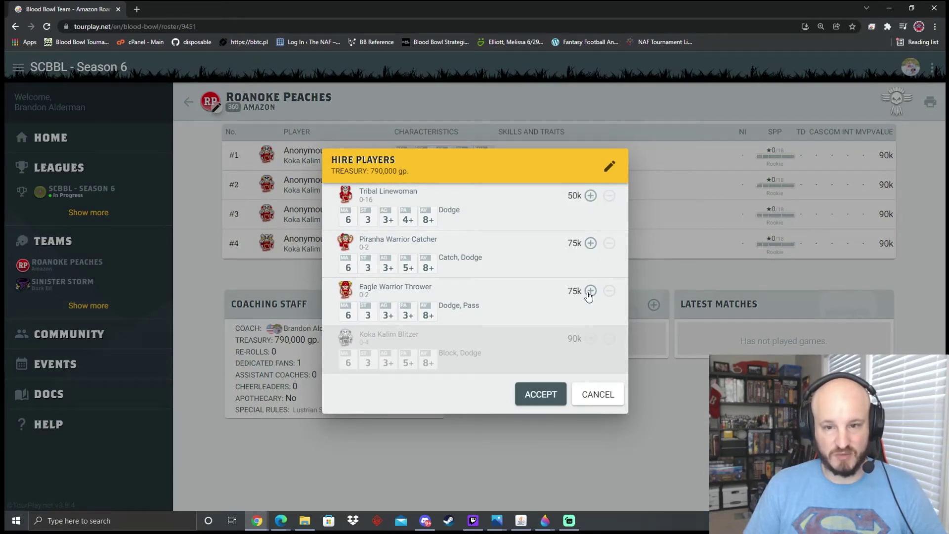
pyautogui.click(590, 292)
pyautogui.click(591, 243)
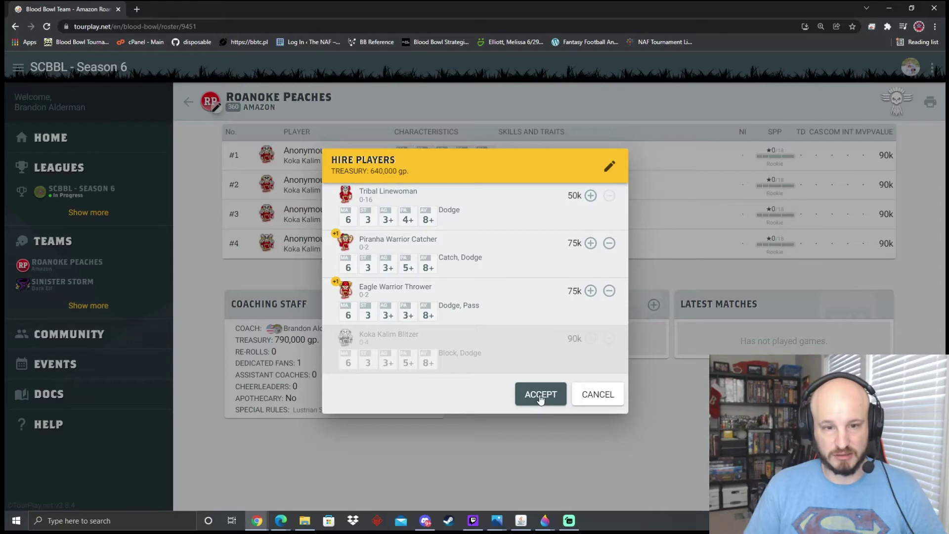
pyautogui.click(541, 394)
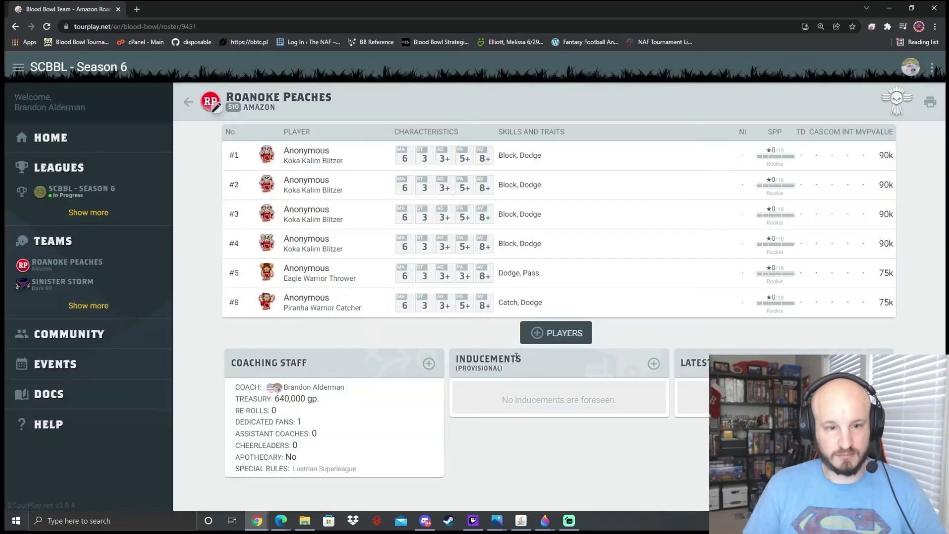
# - Hire five Tribal Linewomen for the team
pyautogui.click(558, 333)
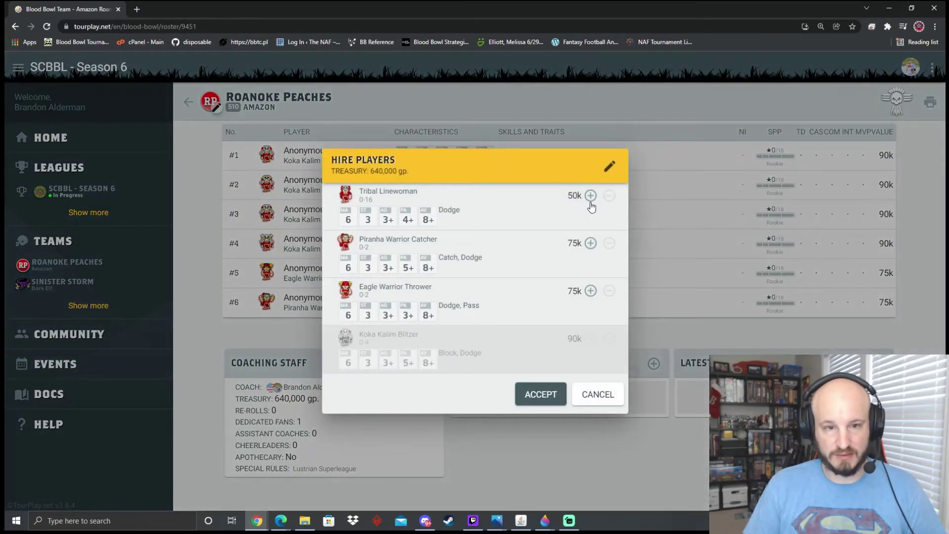
pyautogui.click(591, 197)
pyautogui.click(591, 196)
pyautogui.click(590, 197)
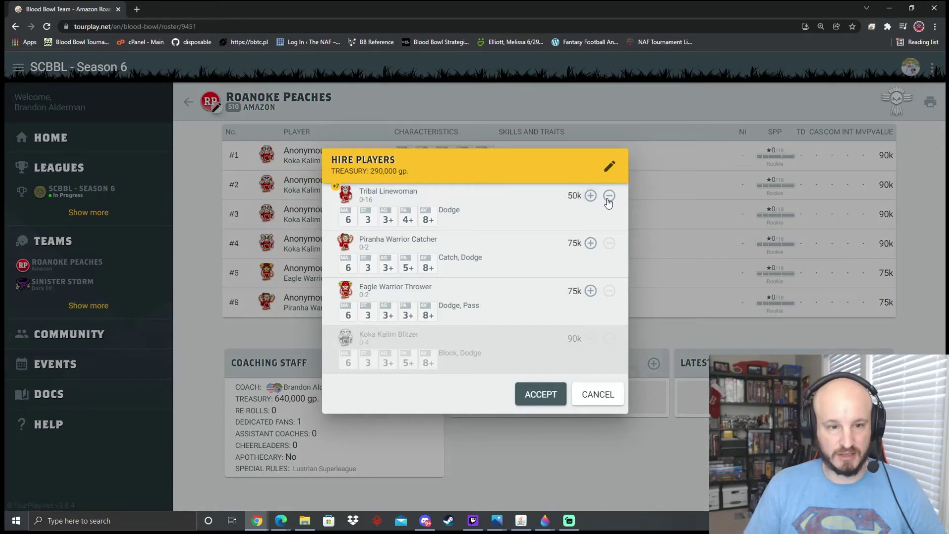
pyautogui.click(589, 198)
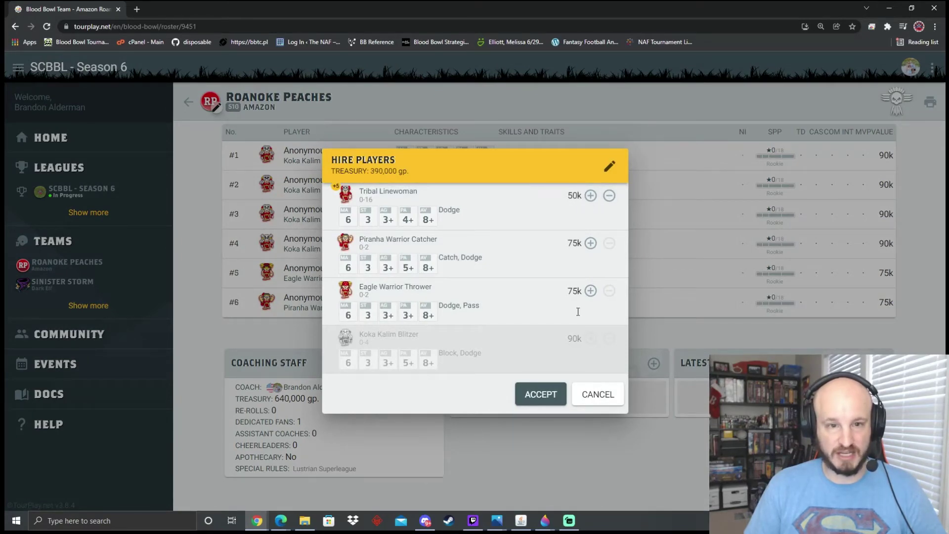
pyautogui.click(540, 394)
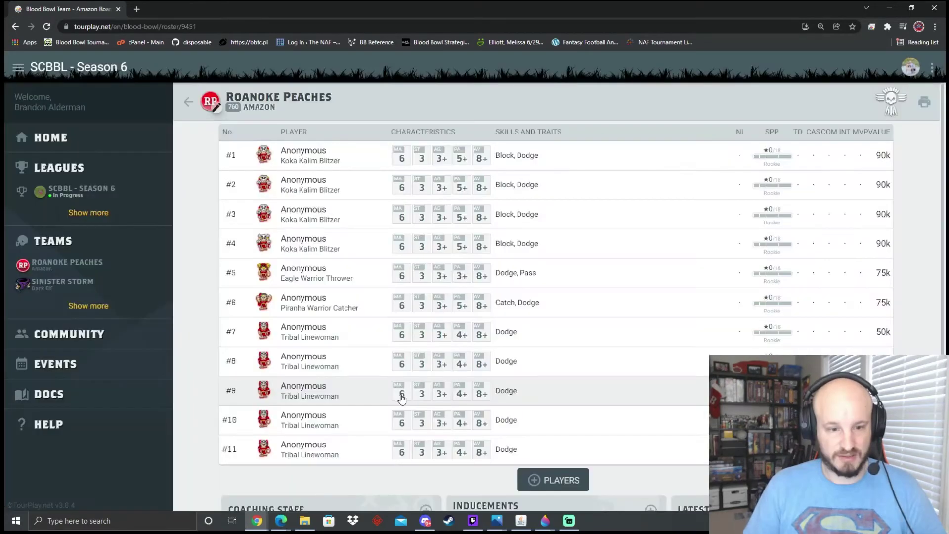
# - Buy three re-rolls for the team through its coaching staff
pyautogui.scroll(-2, 387, 385)
pyautogui.click(426, 390)
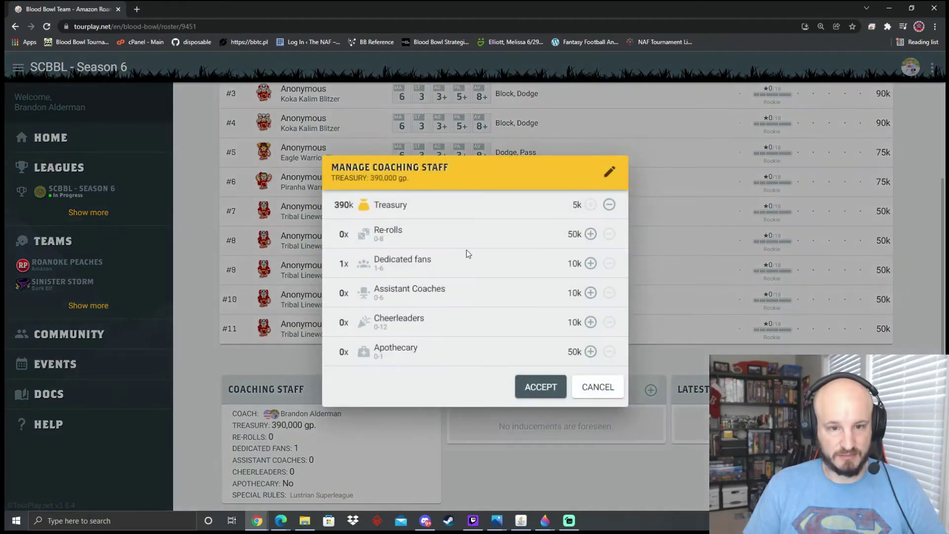
pyautogui.click(591, 235)
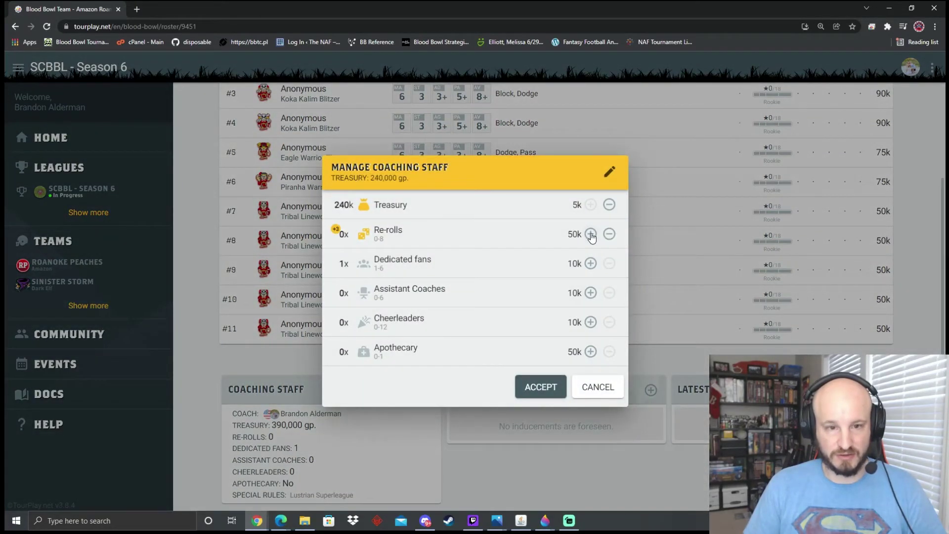
pyautogui.click(551, 387)
# - Hire one more Tribal Linewoman as the twelfth player on the roster
pyautogui.scroll(-2, 399, 395)
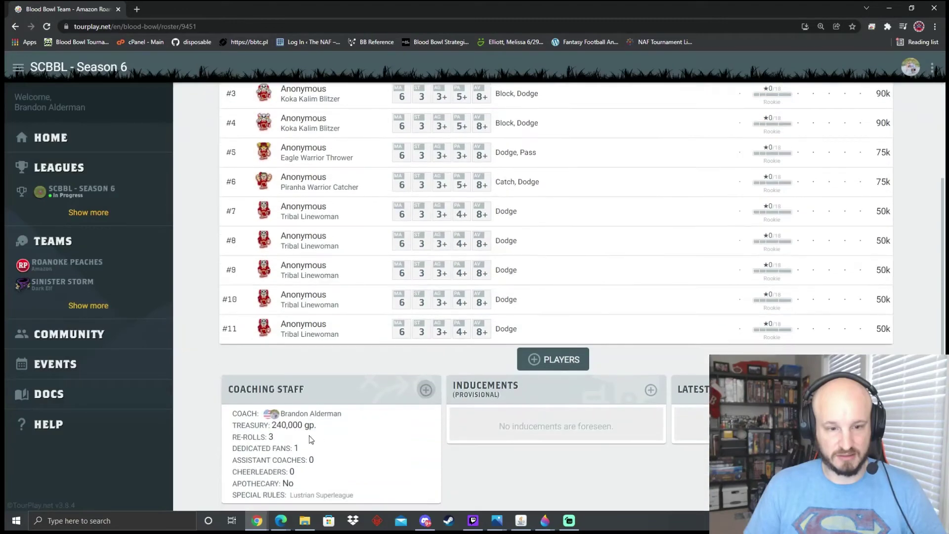
pyautogui.click(550, 359)
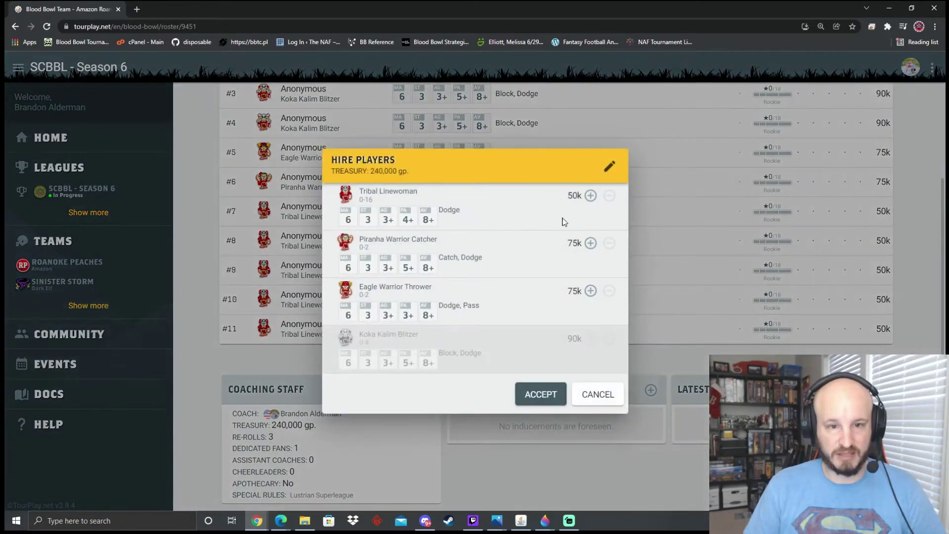
pyautogui.click(590, 195)
pyautogui.click(521, 395)
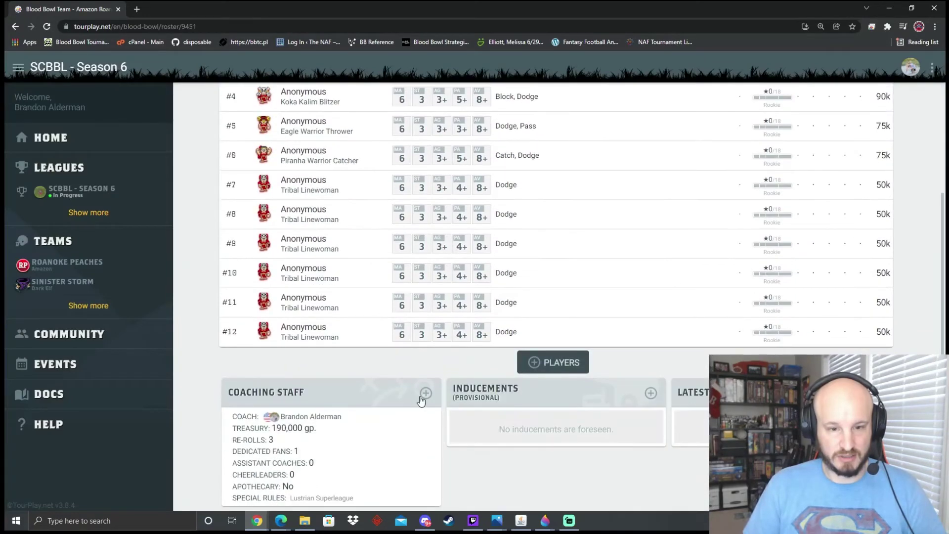
# - Buy a fourth re-roll and add five dedicated fans in the coaching staff settings
pyautogui.click(425, 392)
pyautogui.click(591, 234)
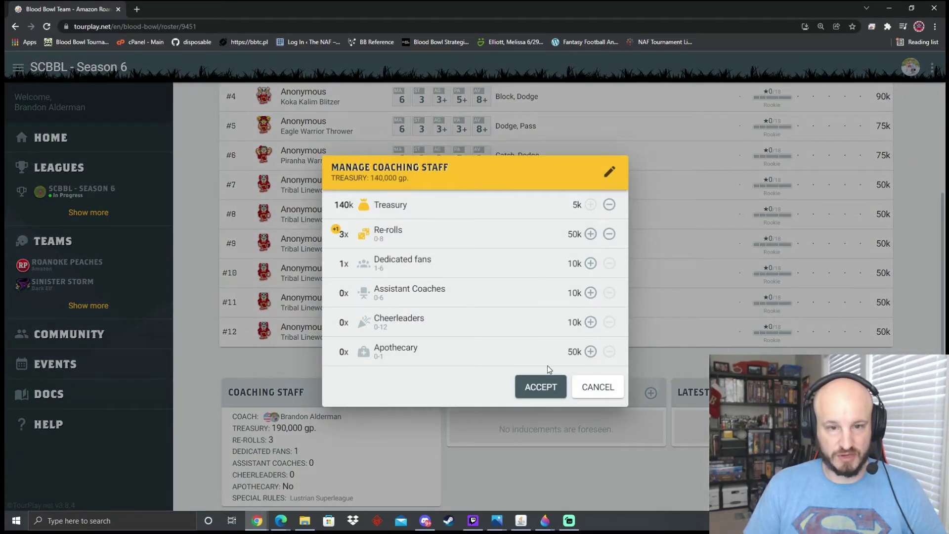
pyautogui.click(591, 263)
pyautogui.click(591, 263)
pyautogui.click(590, 263)
pyautogui.click(591, 264)
pyautogui.click(591, 264)
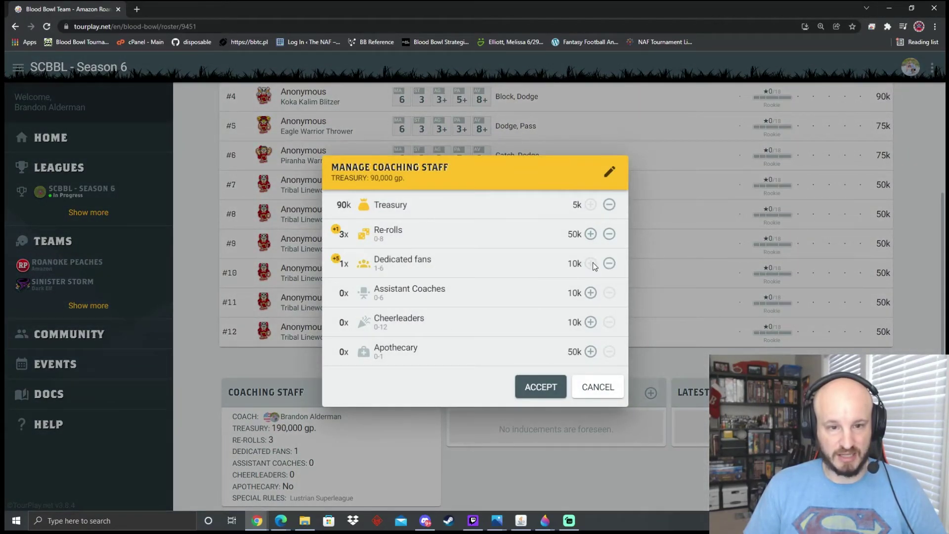
pyautogui.click(546, 382)
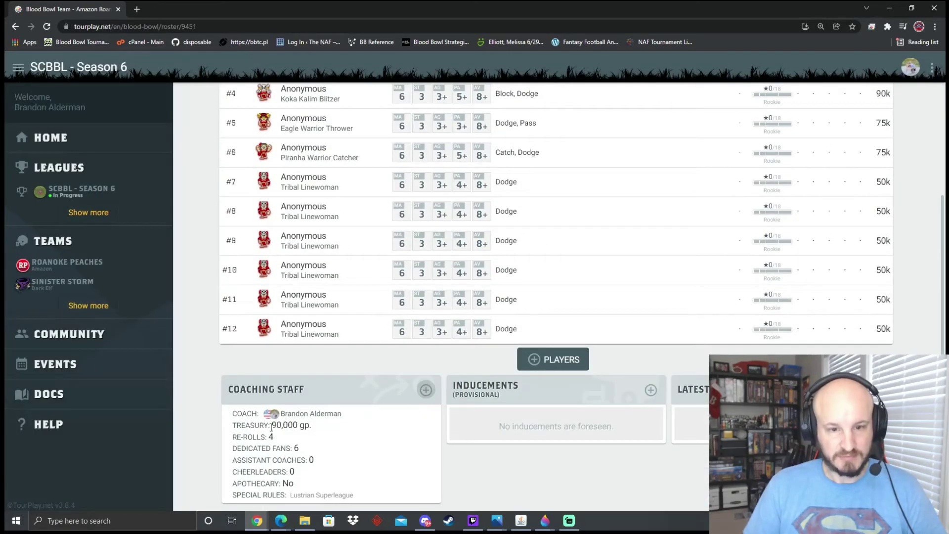
# - Review the roster's hiring options and the coaching staff purchases, leaving each without buying anything
pyautogui.scroll(3, 373, 366)
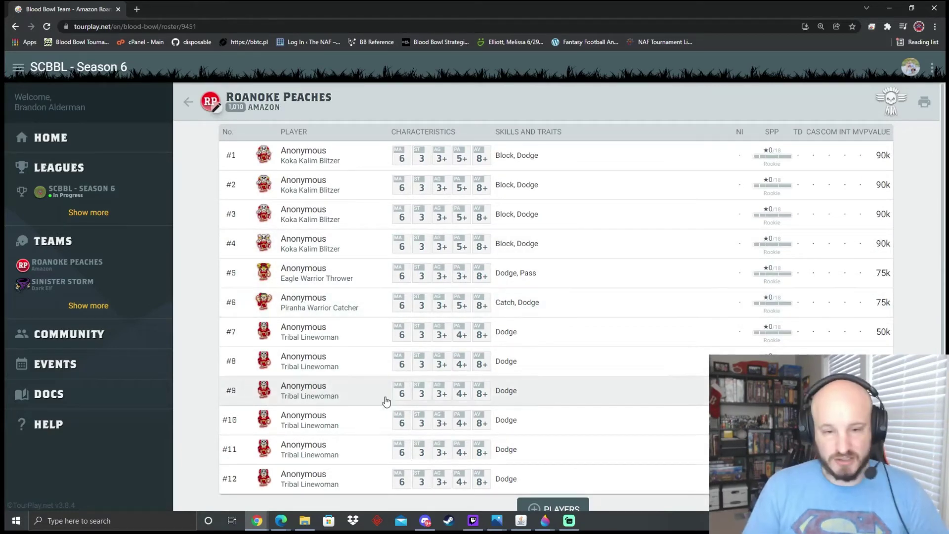
pyautogui.scroll(-3, 389, 396)
pyautogui.click(549, 369)
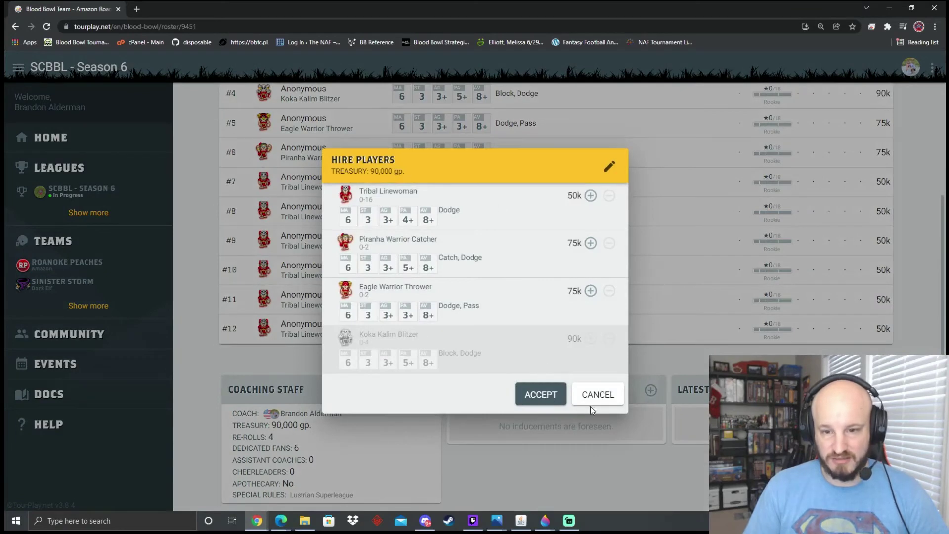
pyautogui.click(593, 403)
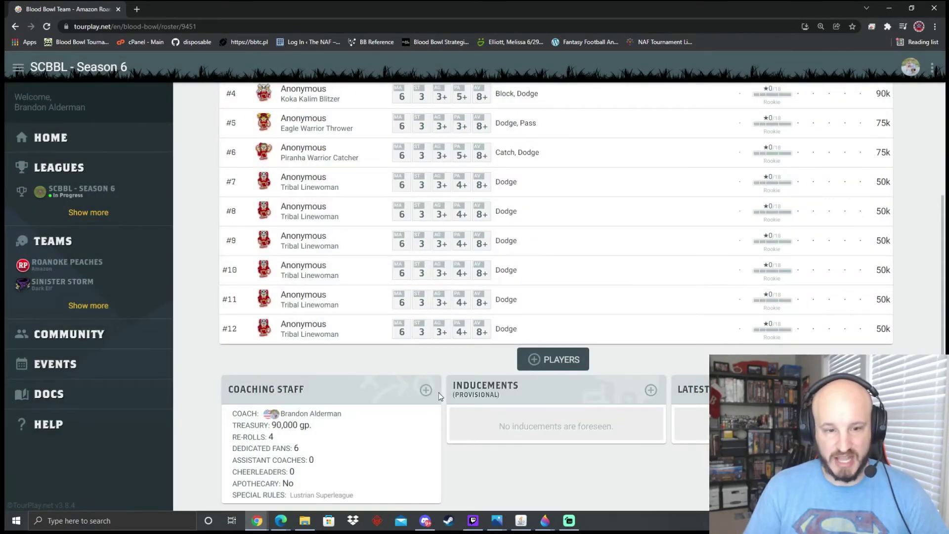
pyautogui.click(426, 390)
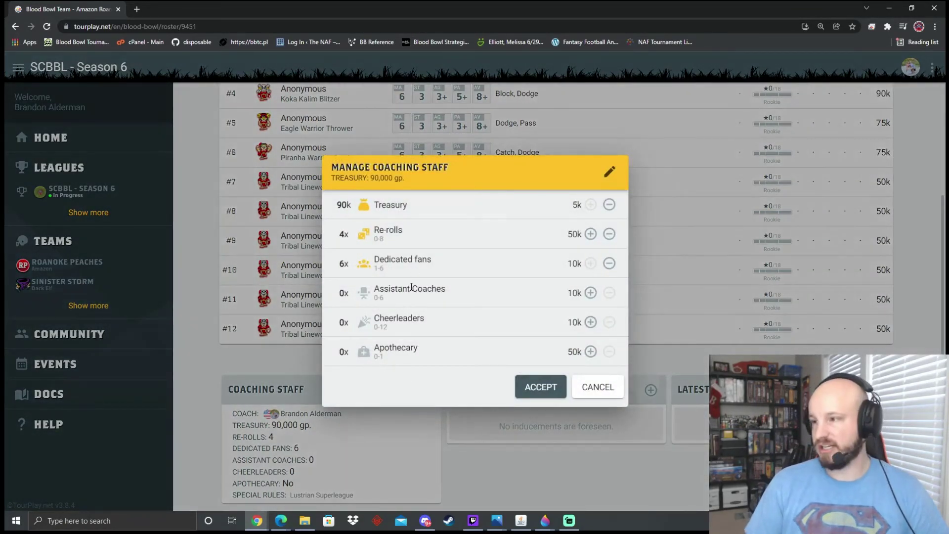
pyautogui.click(597, 387)
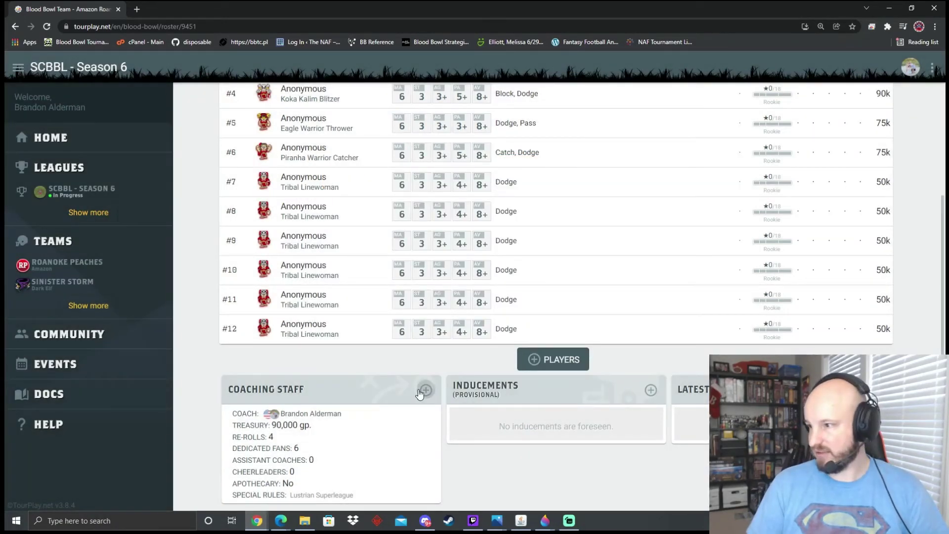
pyautogui.click(425, 392)
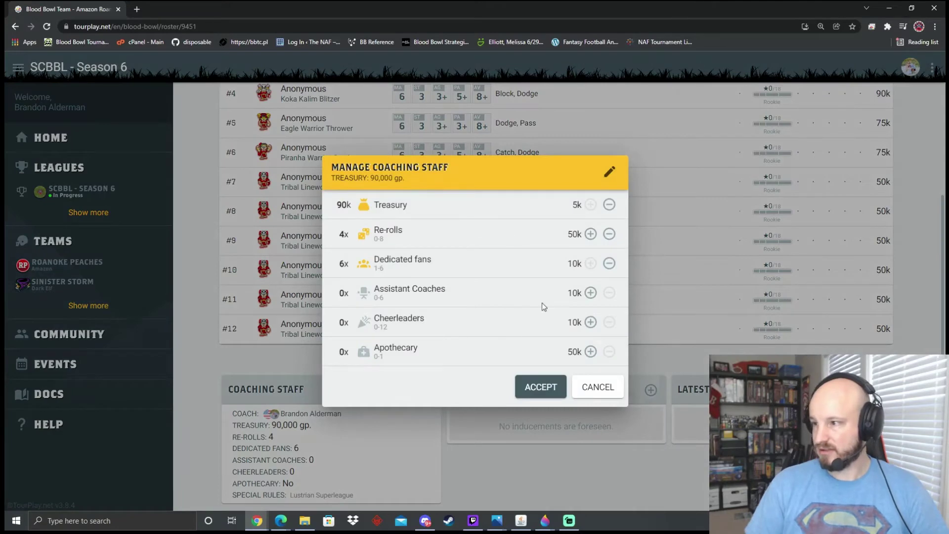
pyautogui.click(598, 387)
# - Examine the inducement categories, including the common ones, and recheck the coaching staff options without purchasing
pyautogui.click(650, 390)
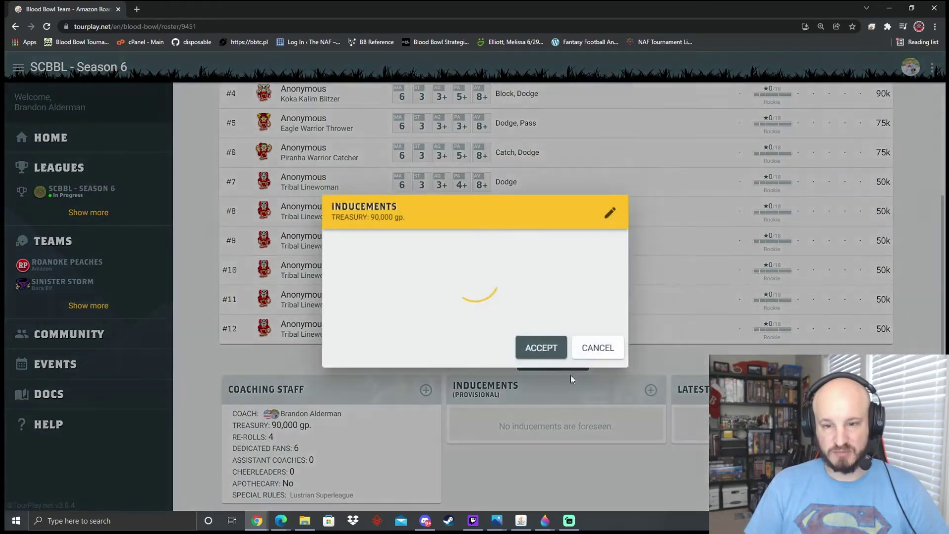
pyautogui.click(480, 202)
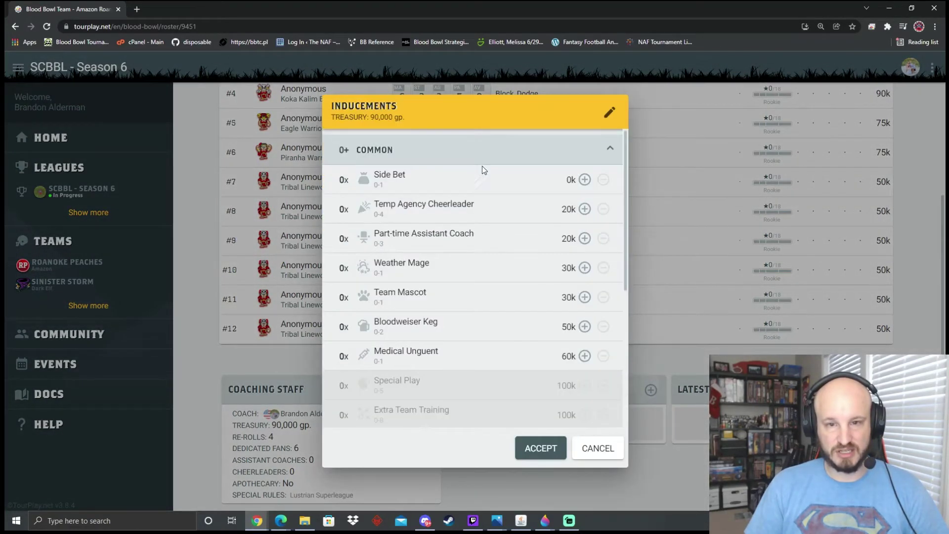
pyautogui.click(487, 153)
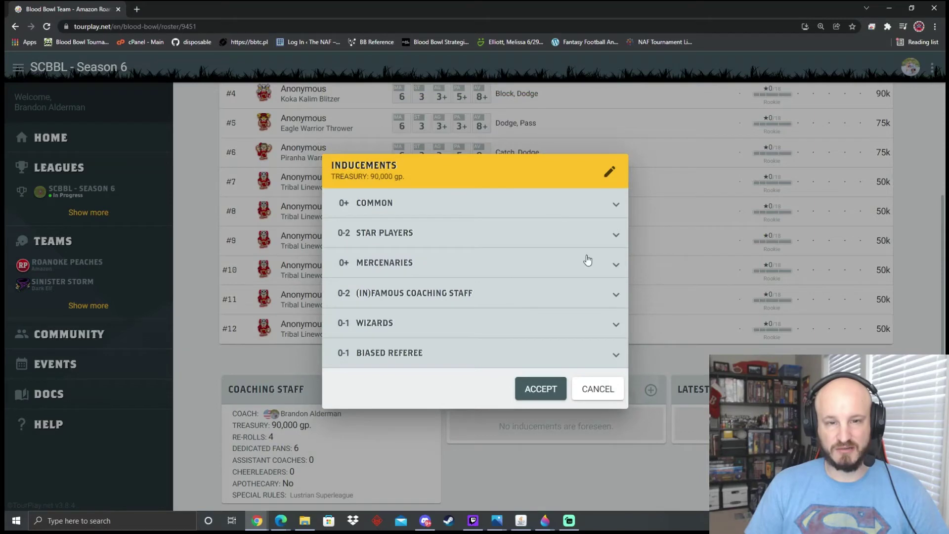
pyautogui.click(598, 390)
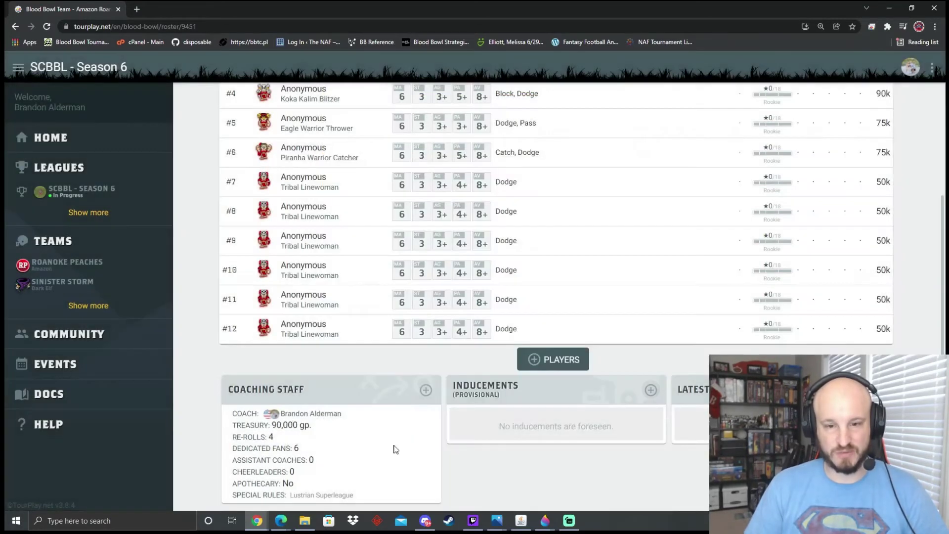
pyautogui.click(423, 390)
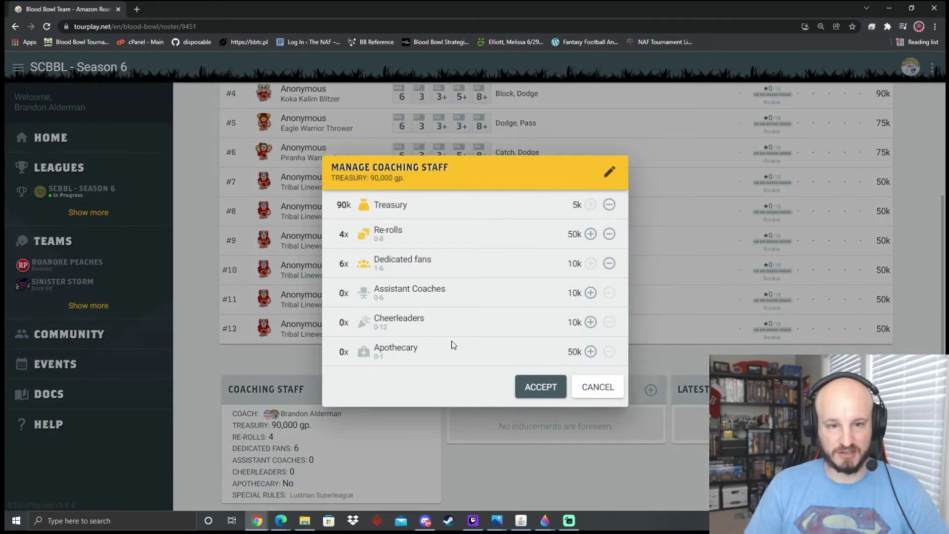
pyautogui.click(594, 385)
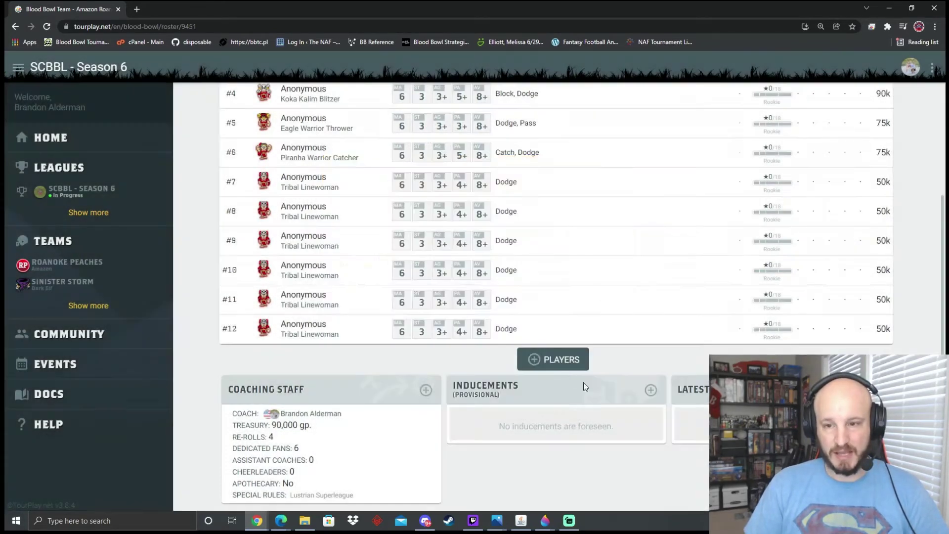
# - Name the #1 Koka Kalim Blitzer Polinippi, keep jersey number 1 and accept the change
pyautogui.scroll(3, 489, 361)
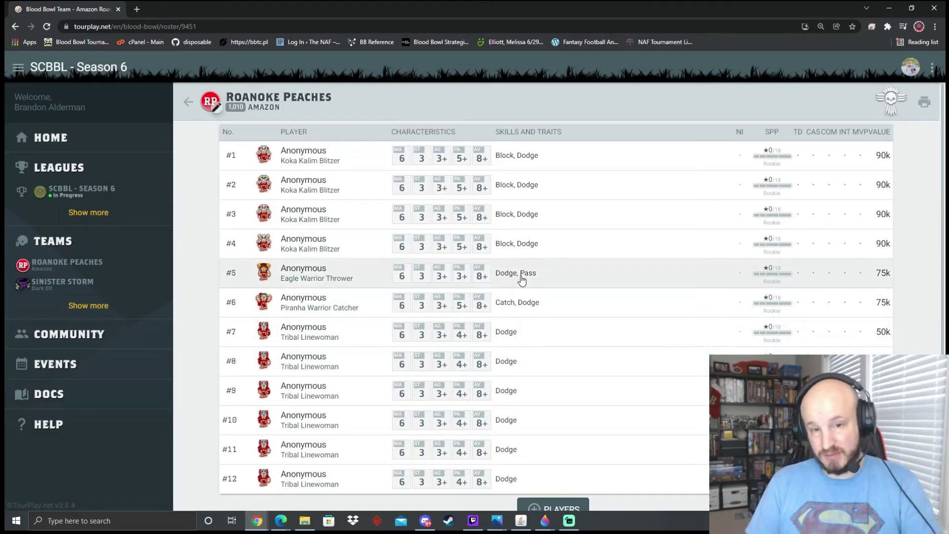
pyautogui.click(333, 158)
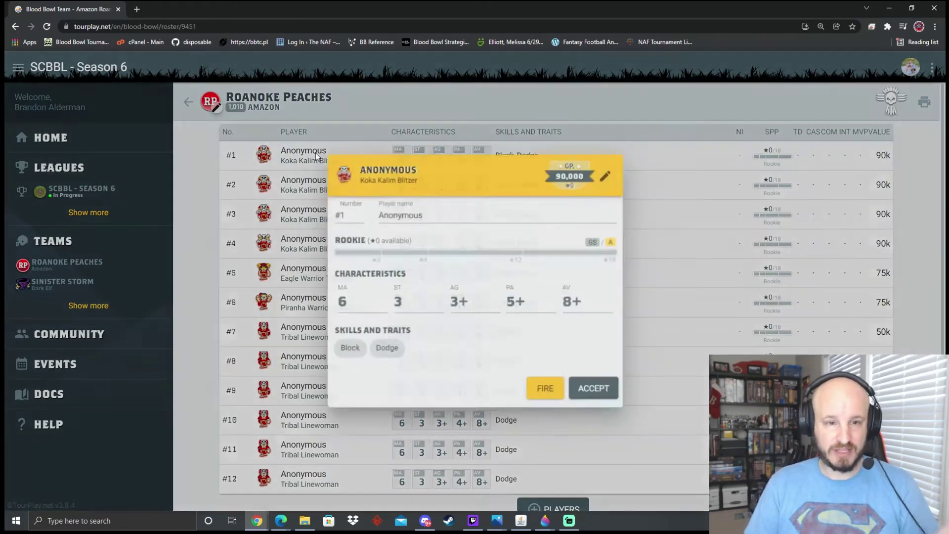
pyautogui.doubleClick(425, 212)
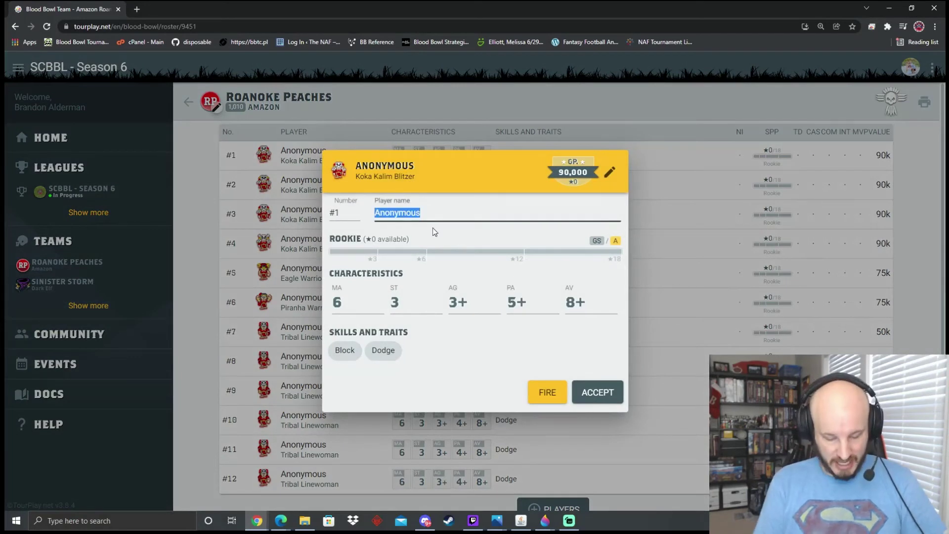
pyautogui.write('Polini')
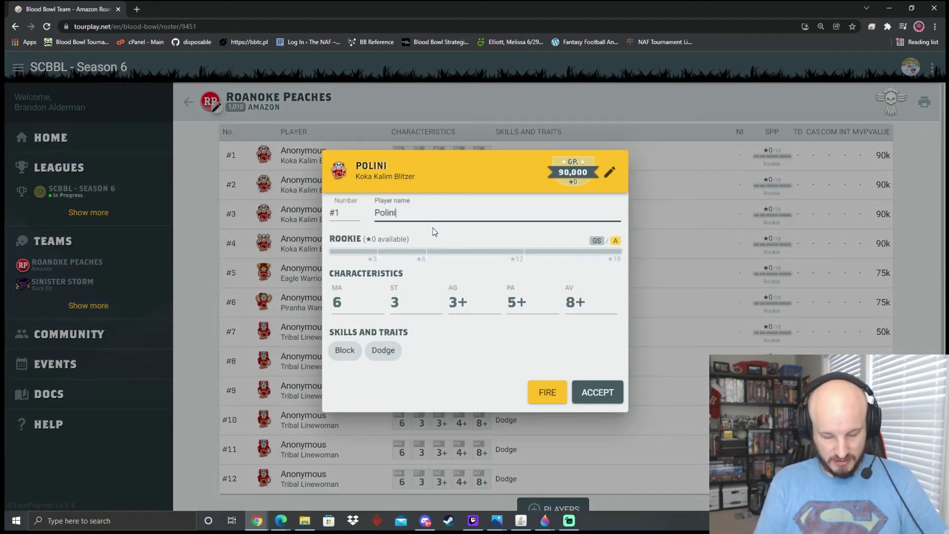
pyautogui.write('ppi')
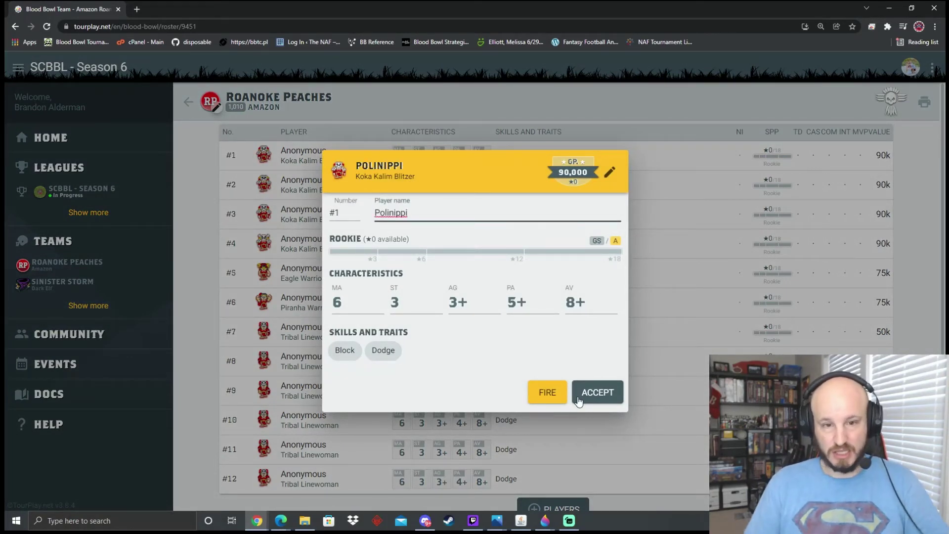
pyautogui.click(349, 217)
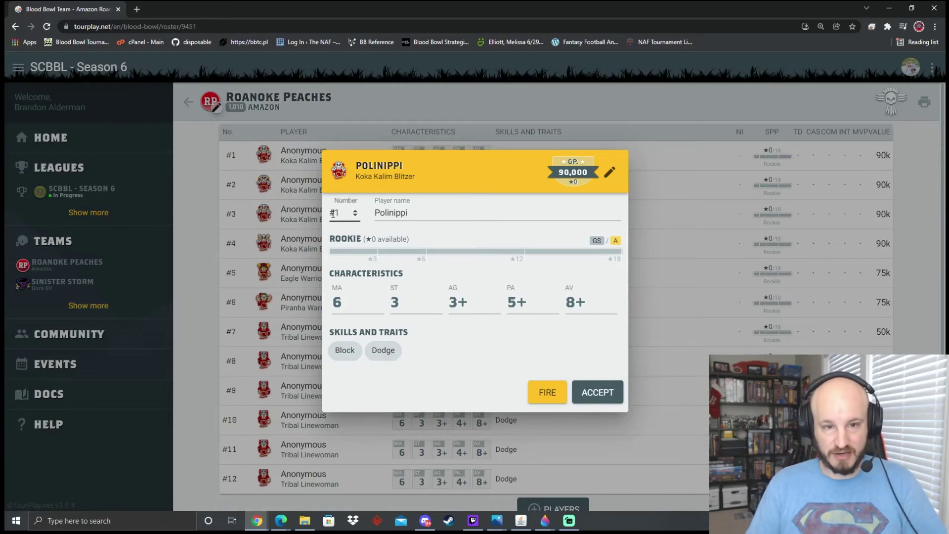
pyautogui.click(598, 393)
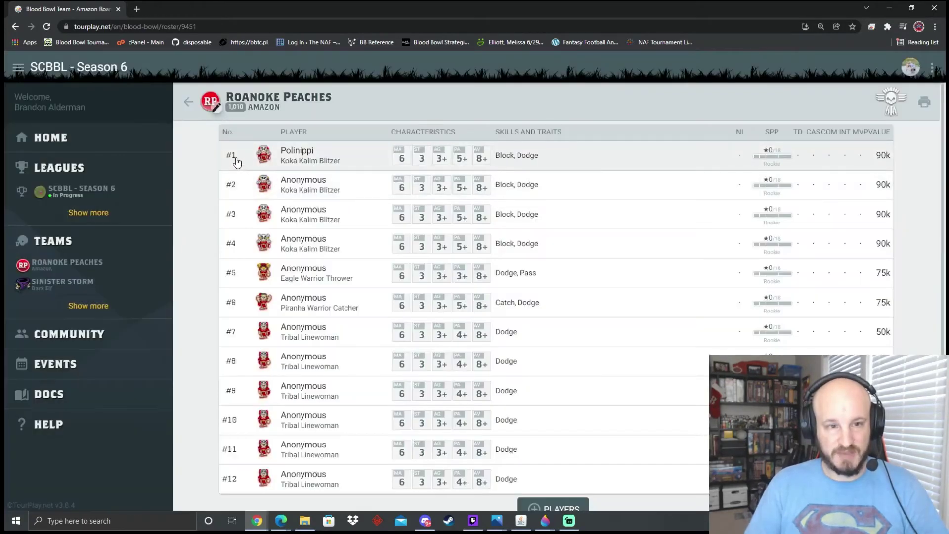
pyautogui.click(232, 186)
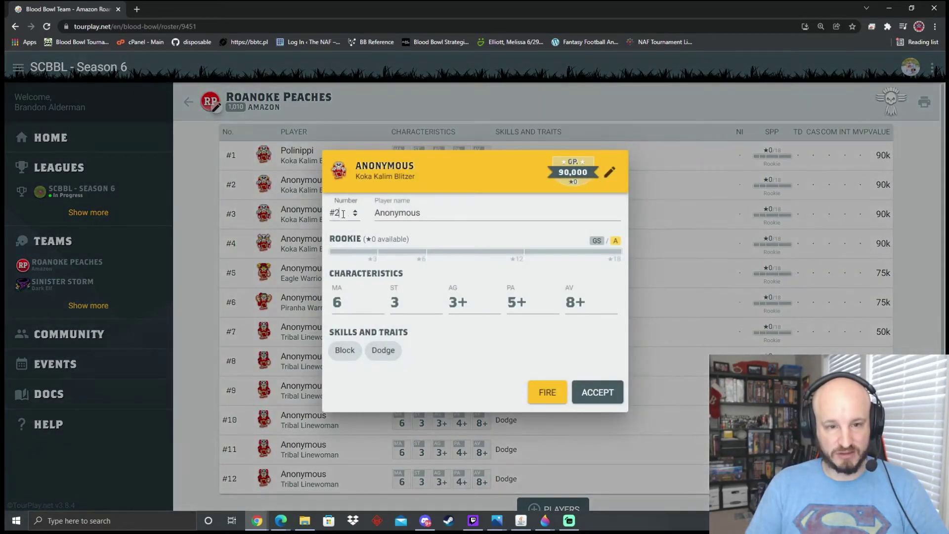
pyautogui.click(343, 214)
pyautogui.press('Return')
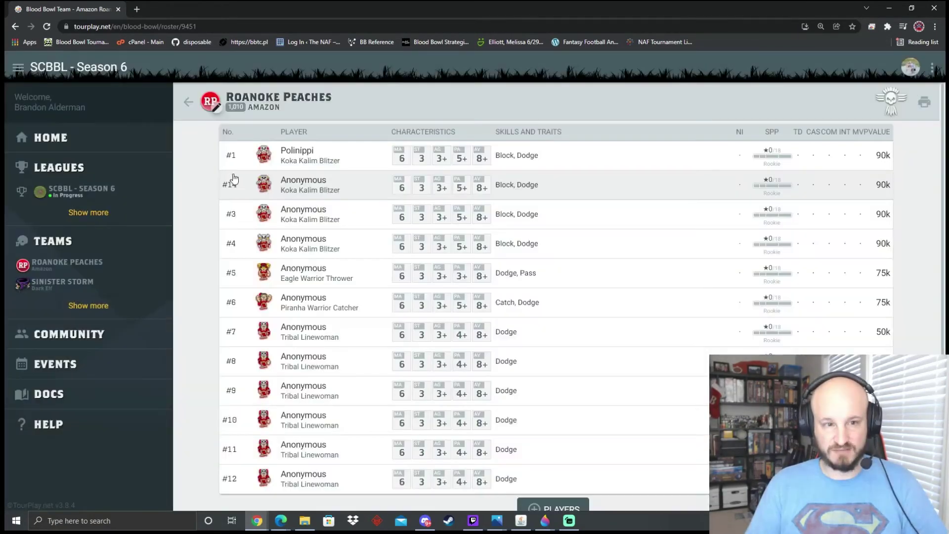
# - Name the #14 Koka Kalim Blitzer Lord Vakko and accept the change
pyautogui.scroll(-1, 231, 191)
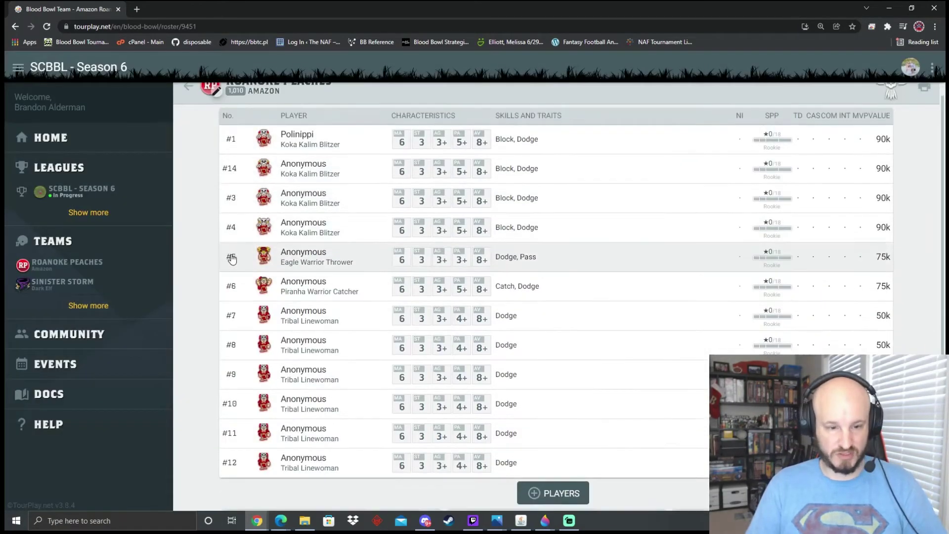
pyautogui.moveTo(233, 171); pyautogui.dragTo(250, 183)
pyautogui.click(299, 181)
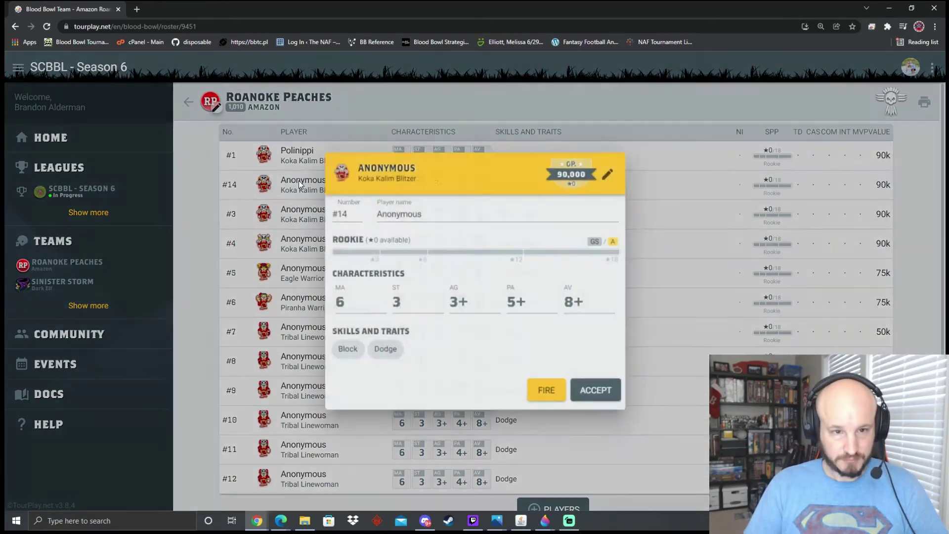
pyautogui.doubleClick(423, 214)
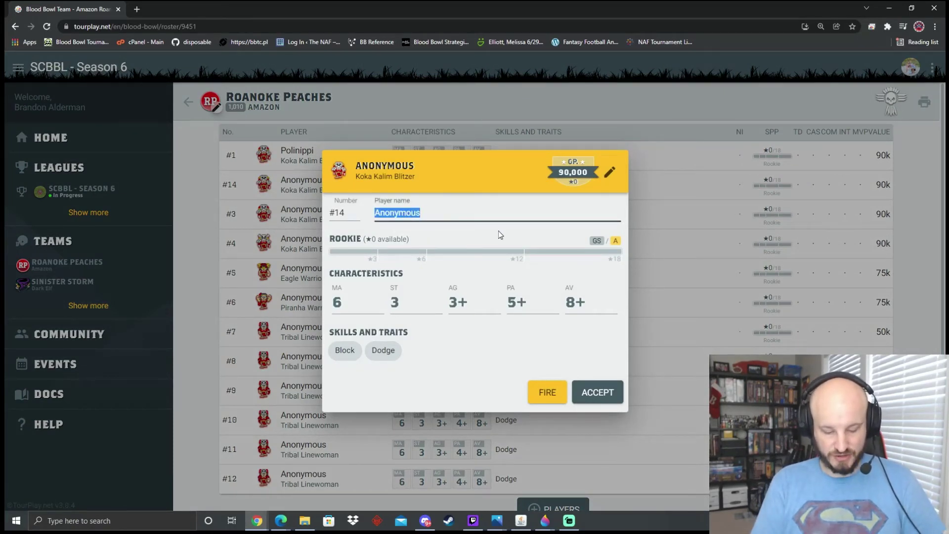
pyautogui.write('Lord Vakko')
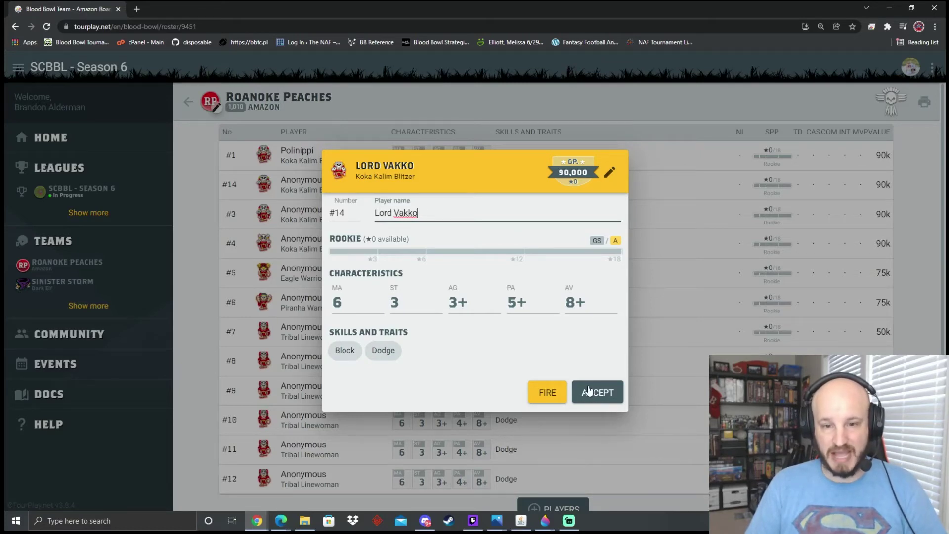
pyautogui.click(588, 390)
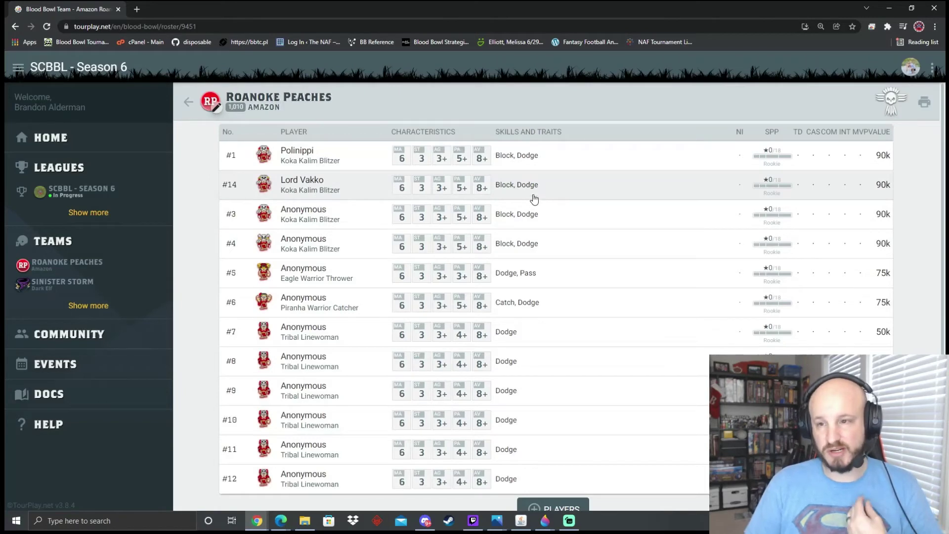
# - Add the Tackle skill to Lord Vakko, accept the edit and check the updated player card
pyautogui.click(557, 188)
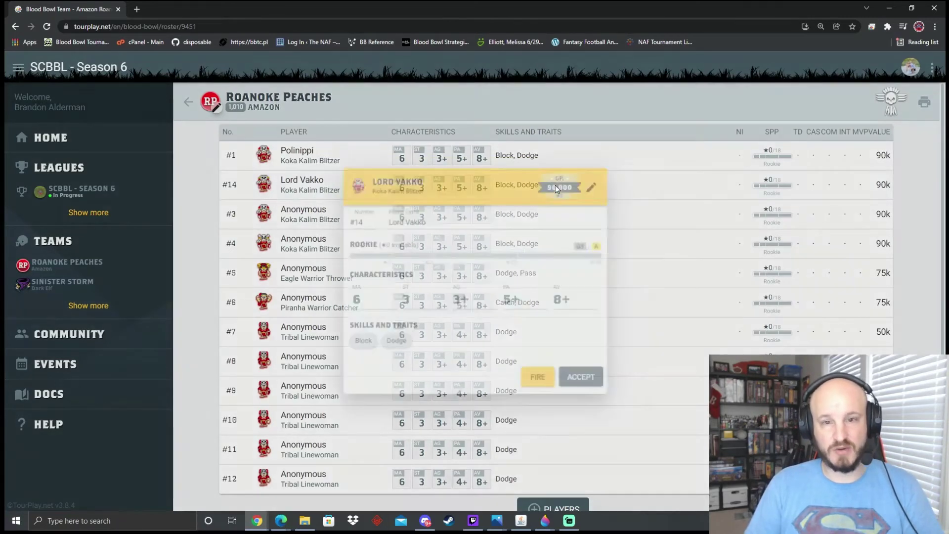
pyautogui.click(610, 176)
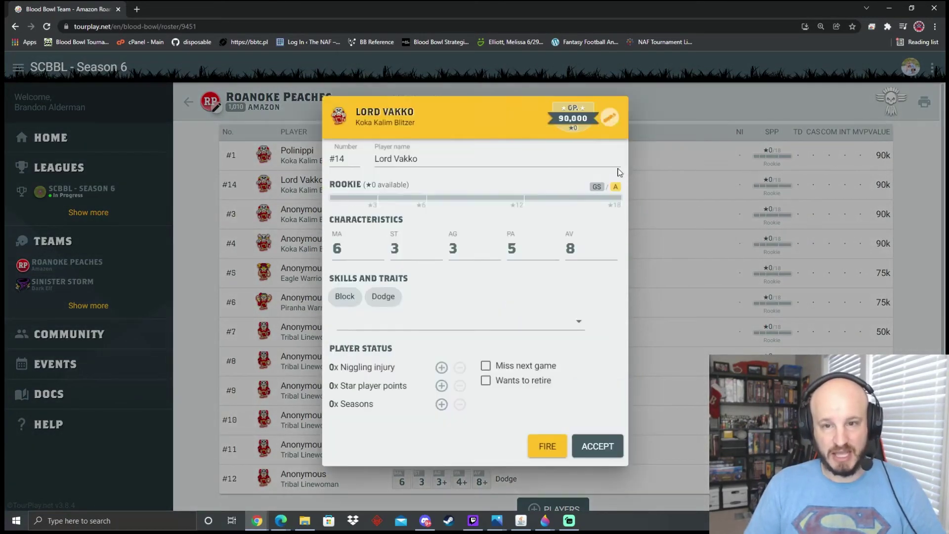
pyautogui.click(463, 329)
pyautogui.scroll(-4, 412, 337)
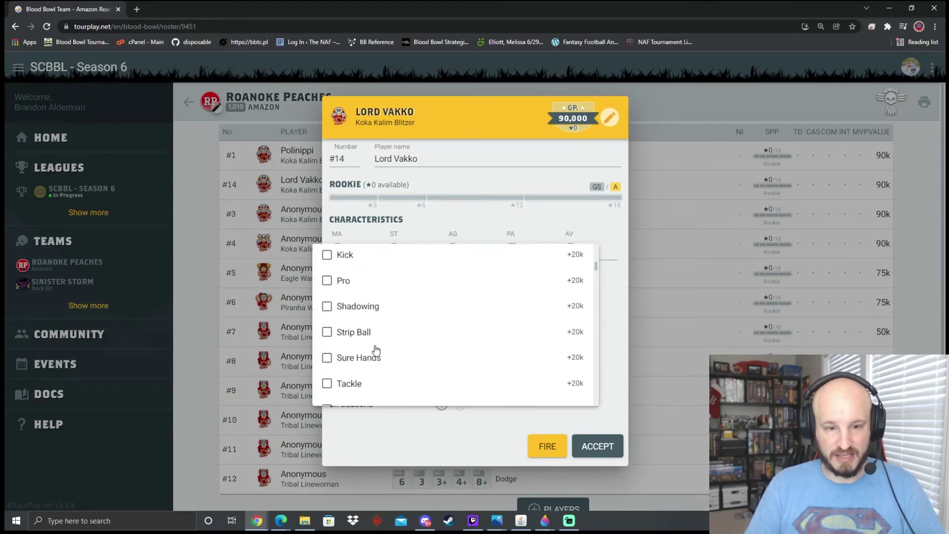
pyautogui.click(327, 384)
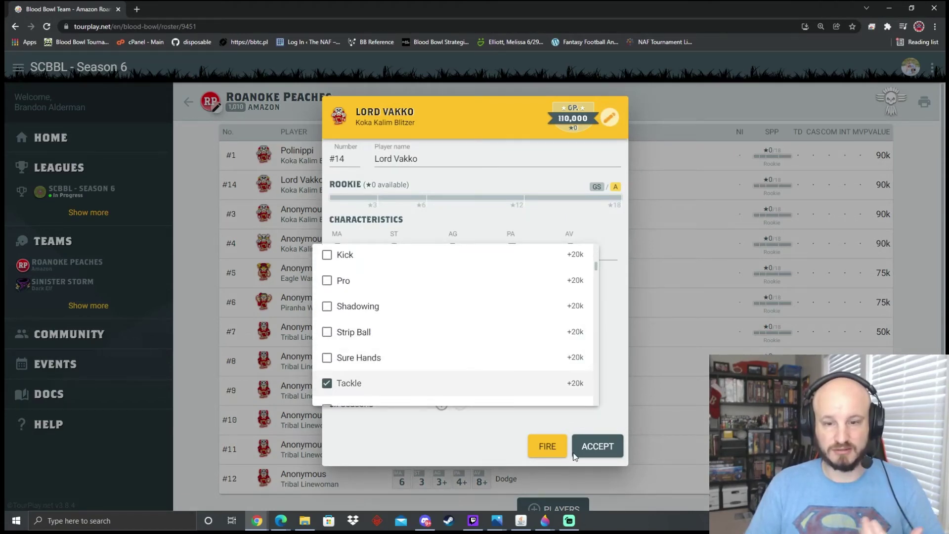
pyautogui.click(589, 447)
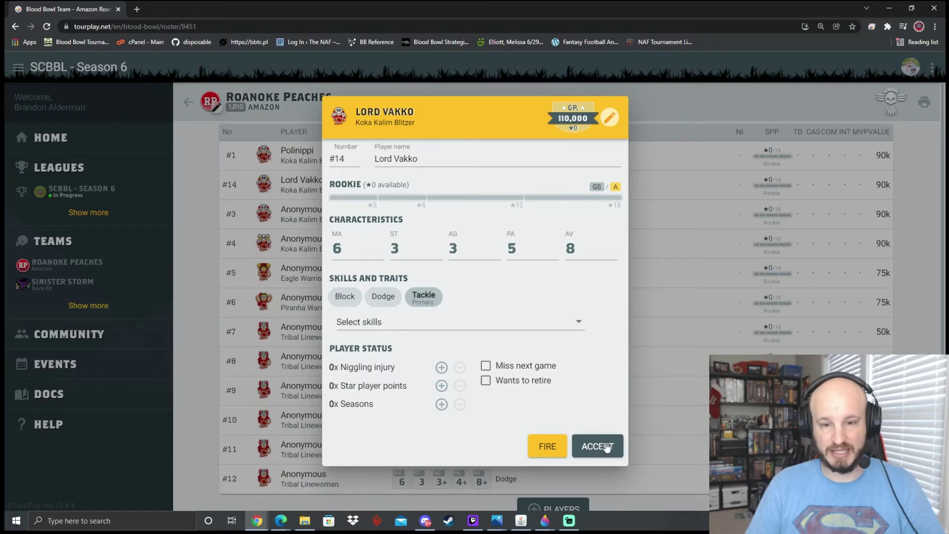
pyautogui.click(602, 446)
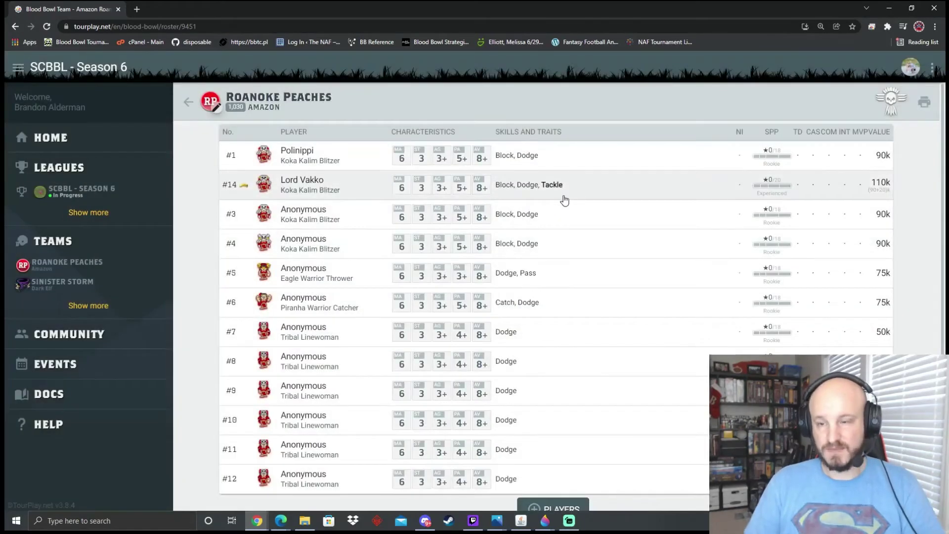
pyautogui.click(564, 200)
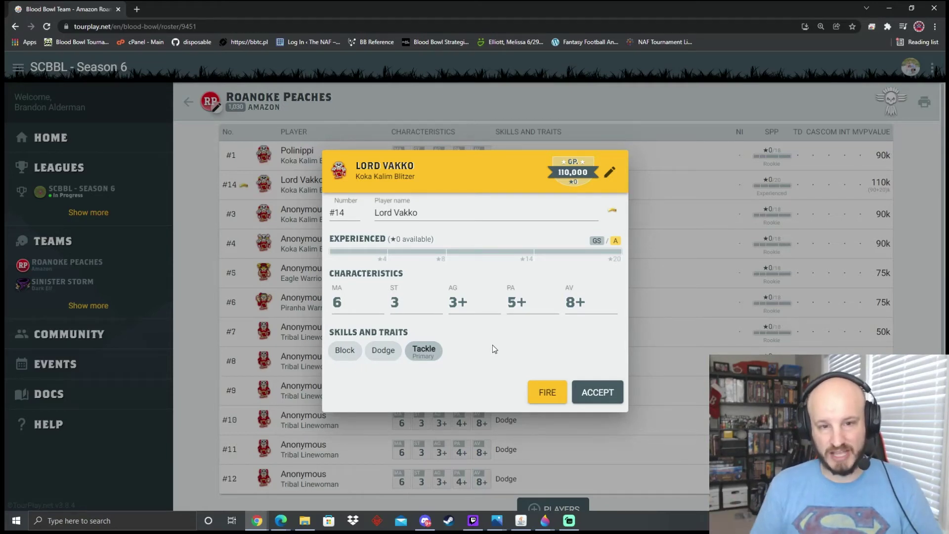
pyautogui.click(599, 392)
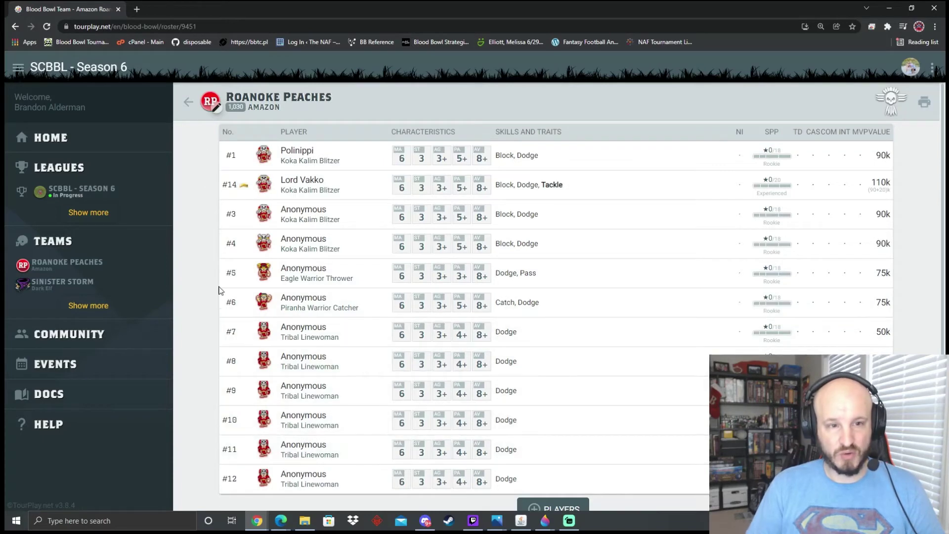
# - Give the #4 Koka Kalim Blitzer 6 star player points in the player status settings and accept
pyautogui.scroll(-1, 257, 445)
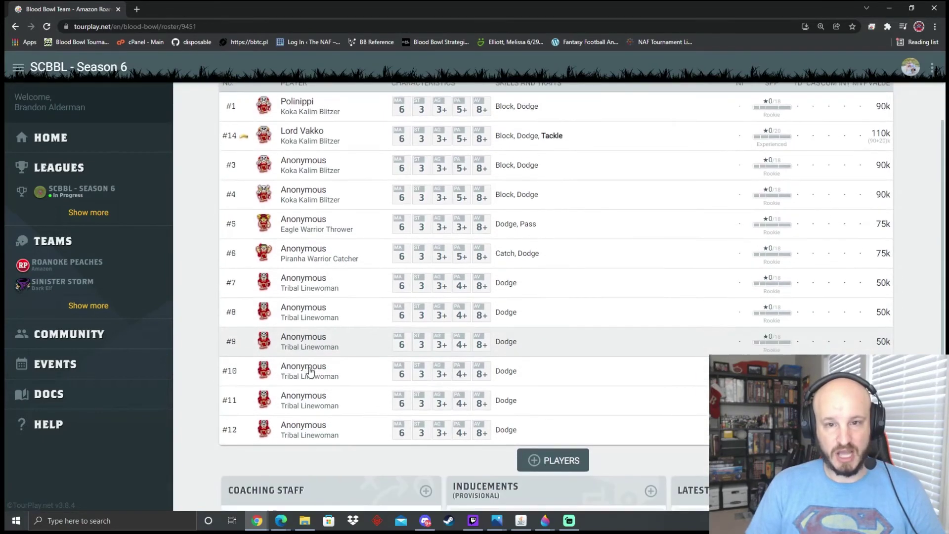
pyautogui.scroll(1, 292, 257)
pyautogui.click(321, 229)
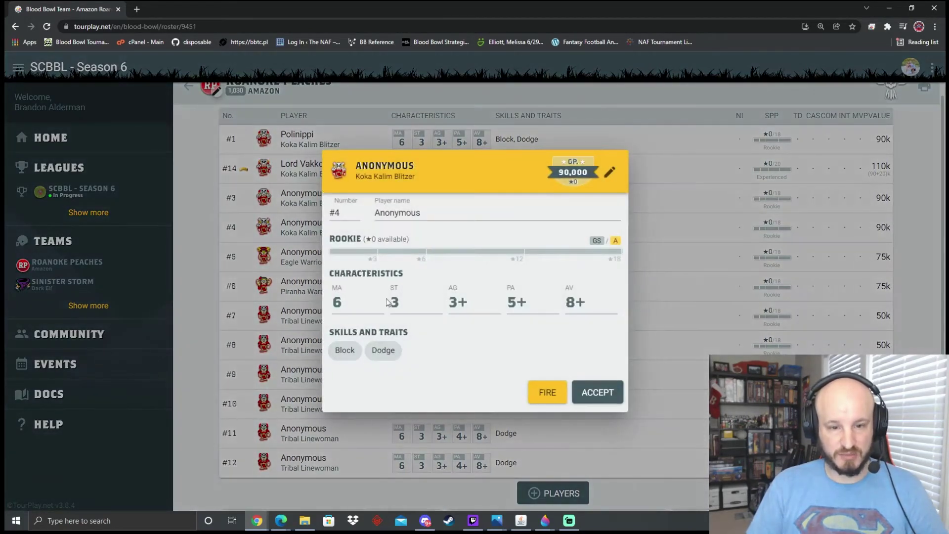
pyautogui.click(604, 170)
pyautogui.click(442, 385)
pyautogui.click(442, 386)
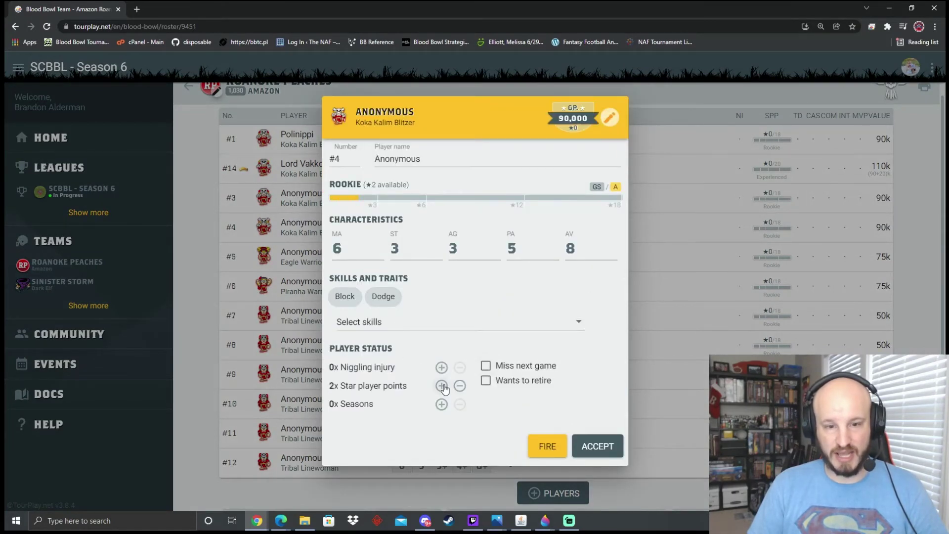
pyautogui.click(441, 386)
pyautogui.click(442, 385)
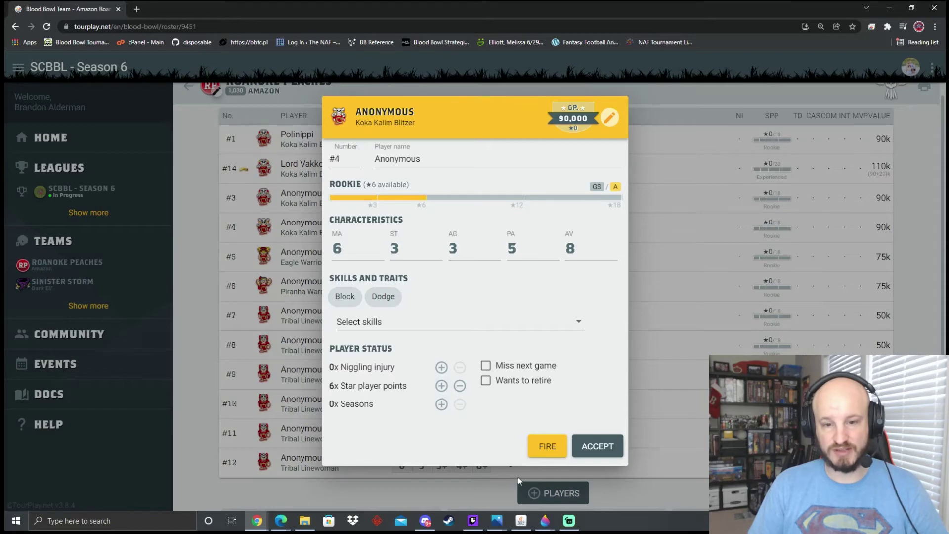
pyautogui.click(591, 451)
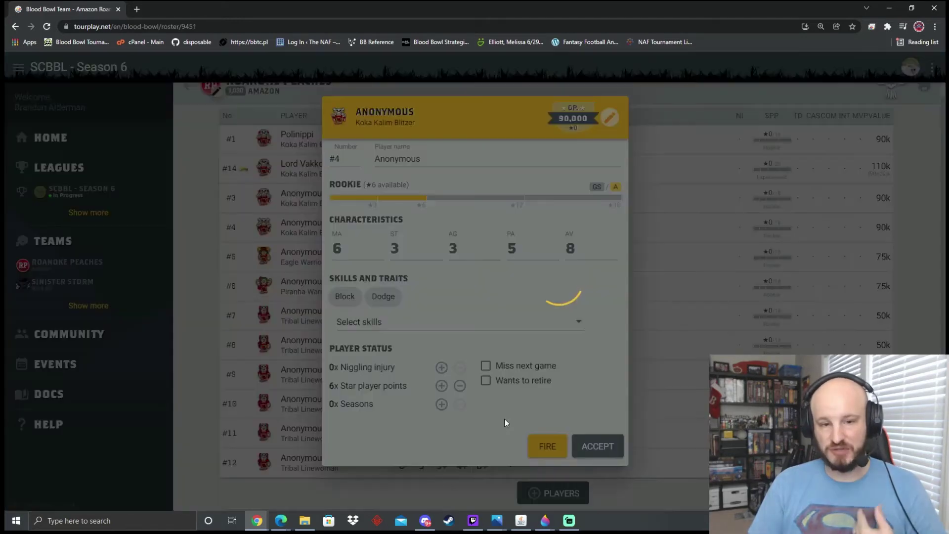
# - Spend 3 star player points on a Random General skill for the #4 Koka Kalim Blitzer and accept the advancement
pyautogui.scroll(-1, 411, 384)
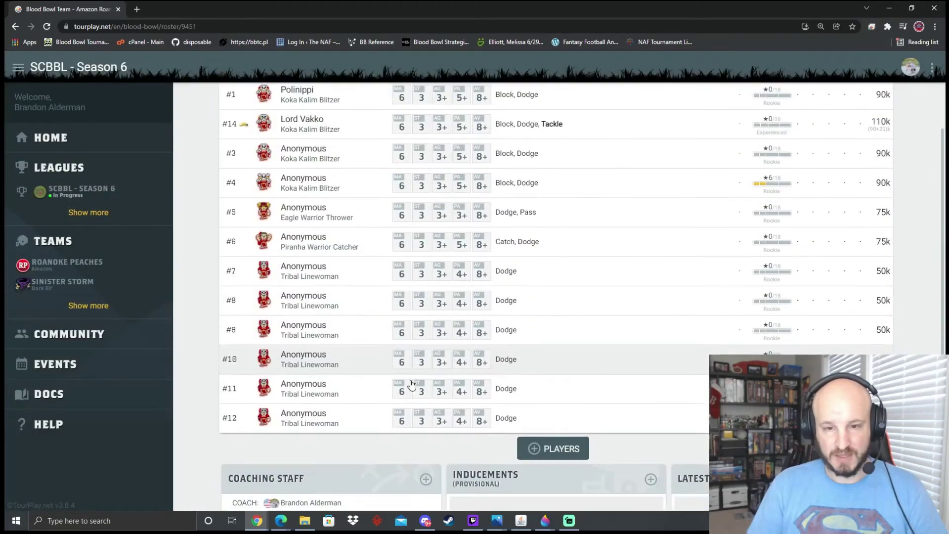
pyautogui.scroll(-2, 412, 384)
pyautogui.scroll(2, 401, 343)
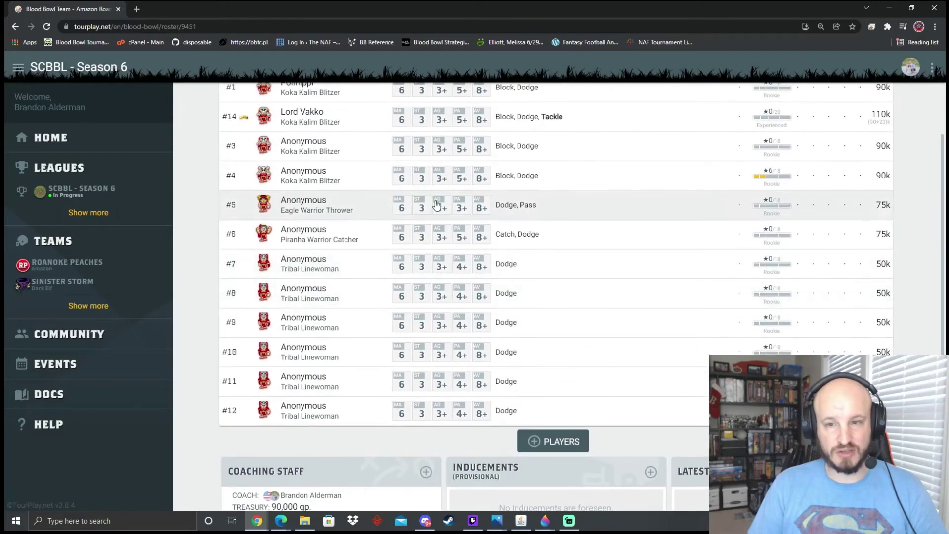
pyautogui.click(655, 172)
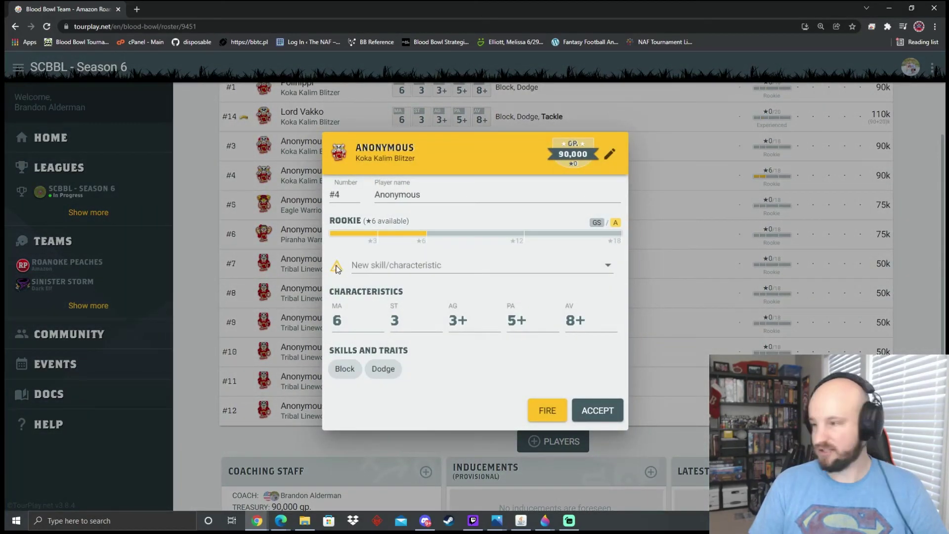
pyautogui.click(364, 266)
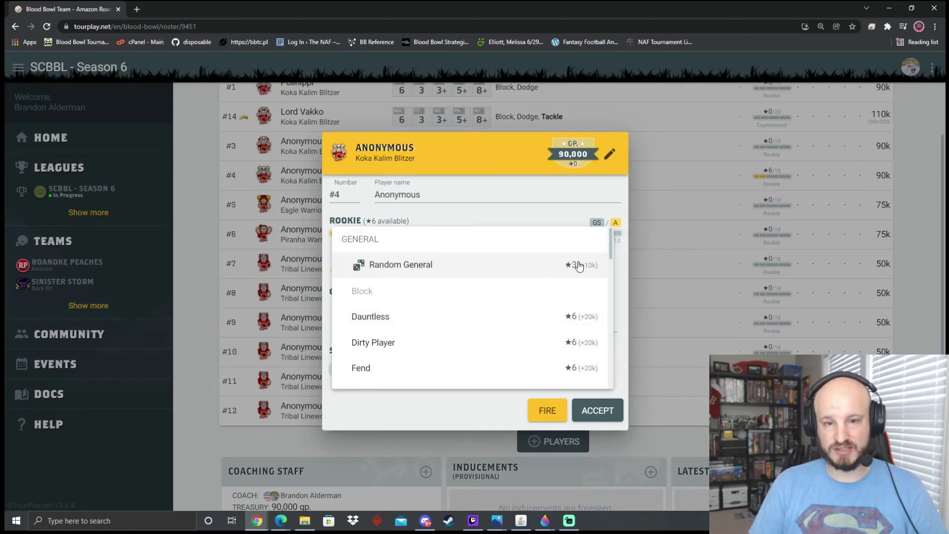
pyautogui.scroll(-8, 529, 296)
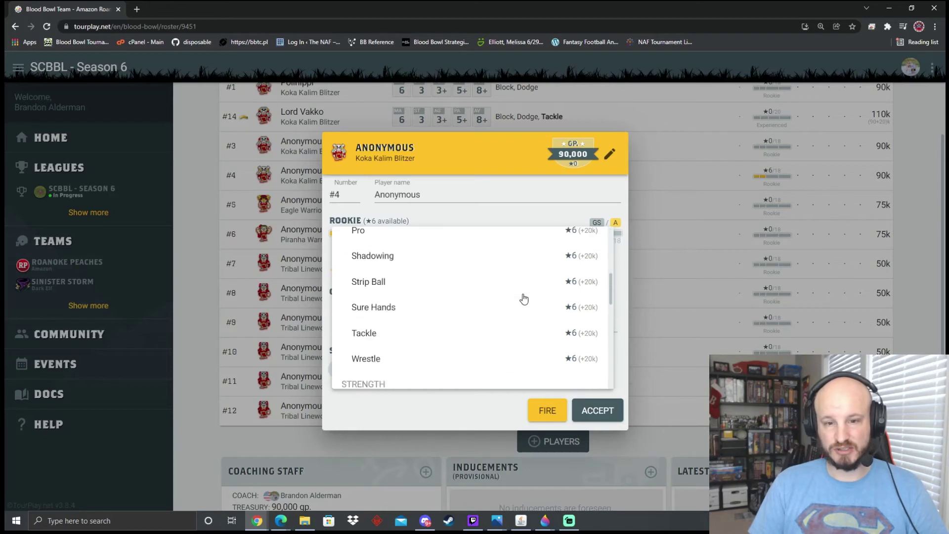
pyautogui.scroll(8, 524, 296)
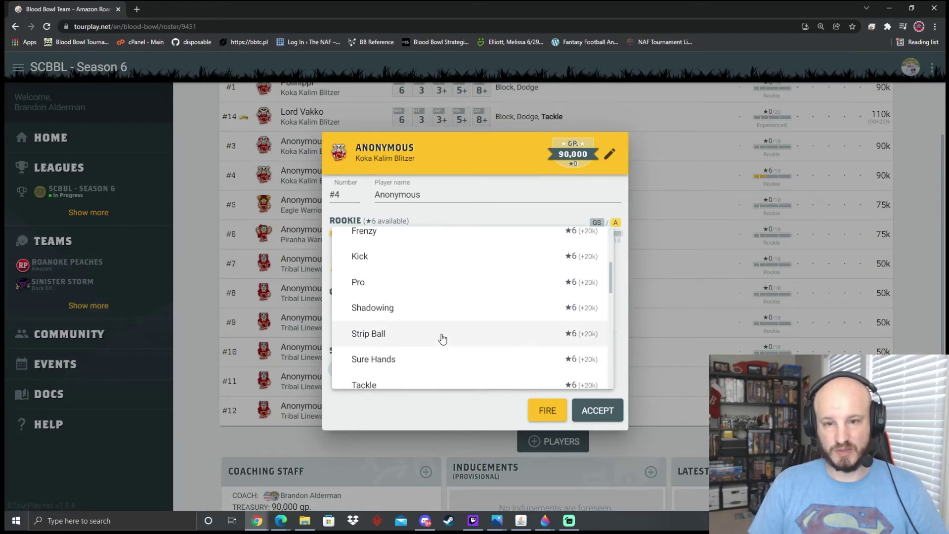
pyautogui.scroll(1, 425, 276)
pyautogui.click(403, 266)
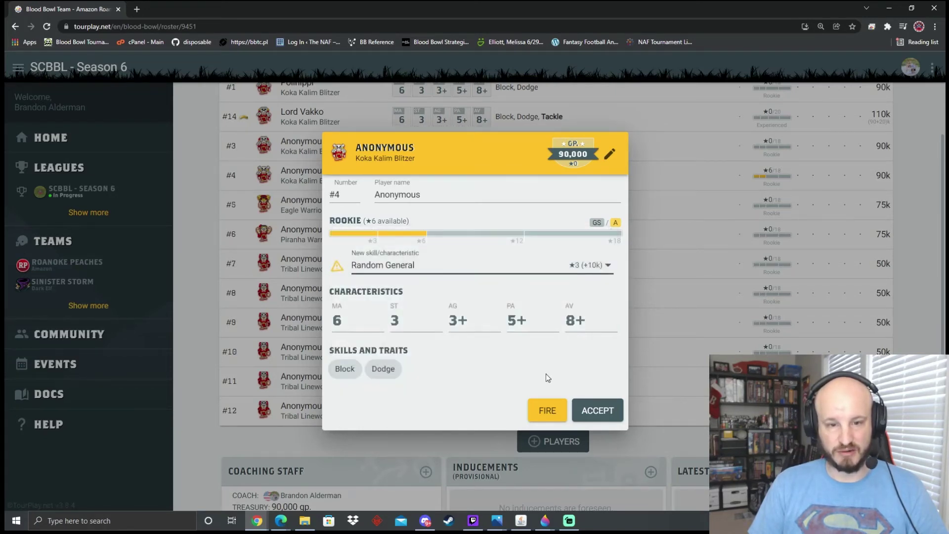
pyautogui.click(592, 411)
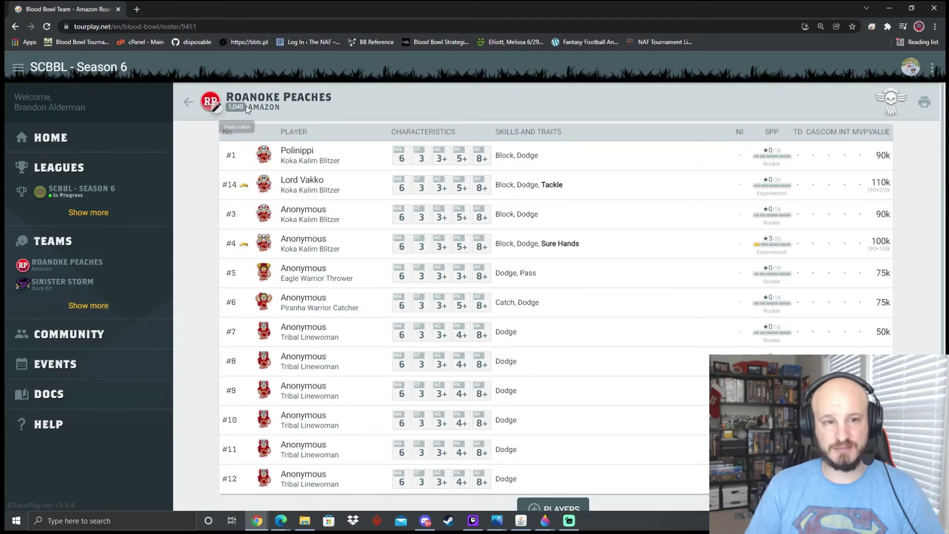
# - Try to set the peach shield image from the Desktop as the Roanoke Peaches' team emblem, keeping the team name and Red color
pyautogui.click(219, 110)
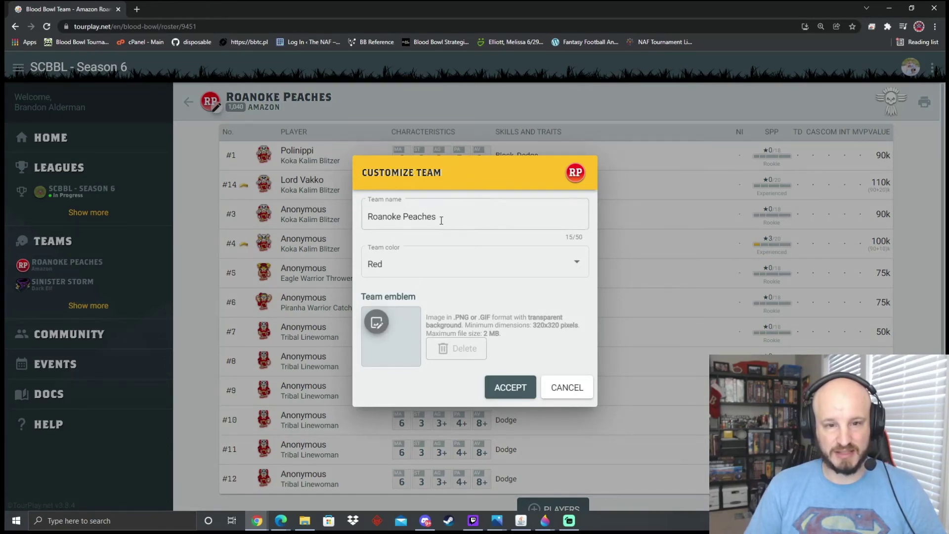
pyautogui.moveTo(441, 219); pyautogui.dragTo(366, 242)
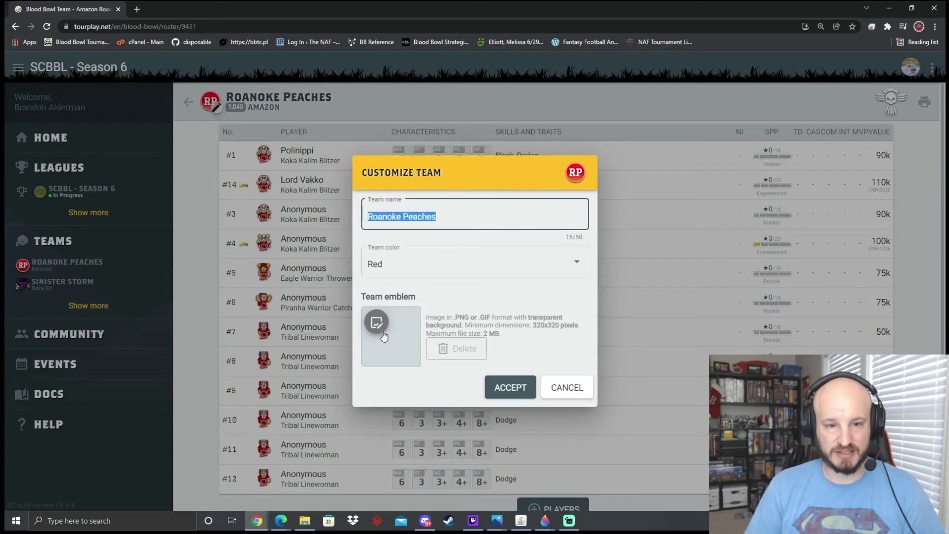
pyautogui.click(407, 216)
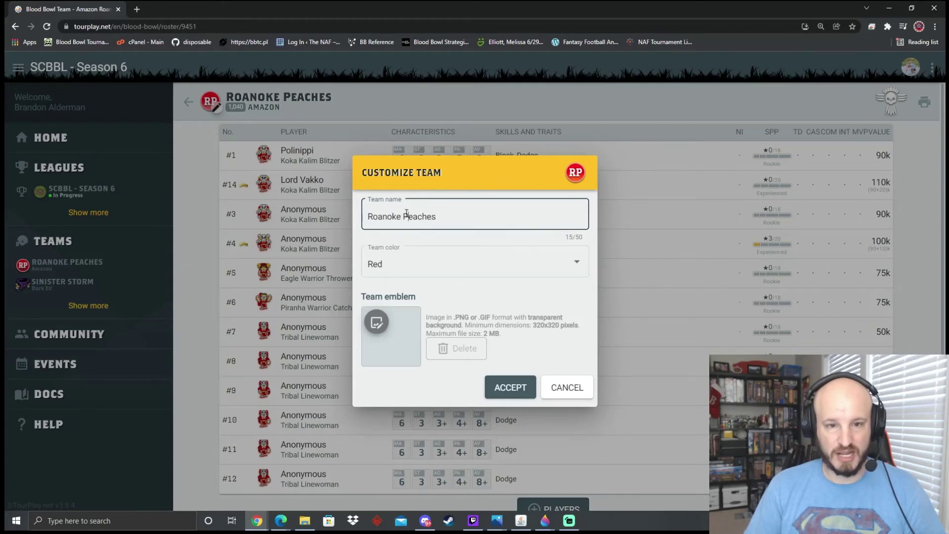
pyautogui.click(383, 324)
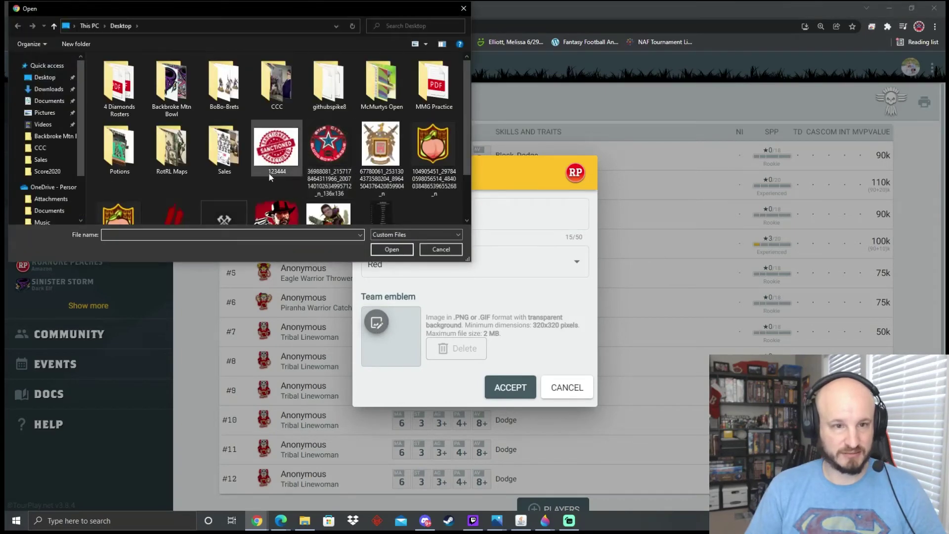
pyautogui.click(412, 170)
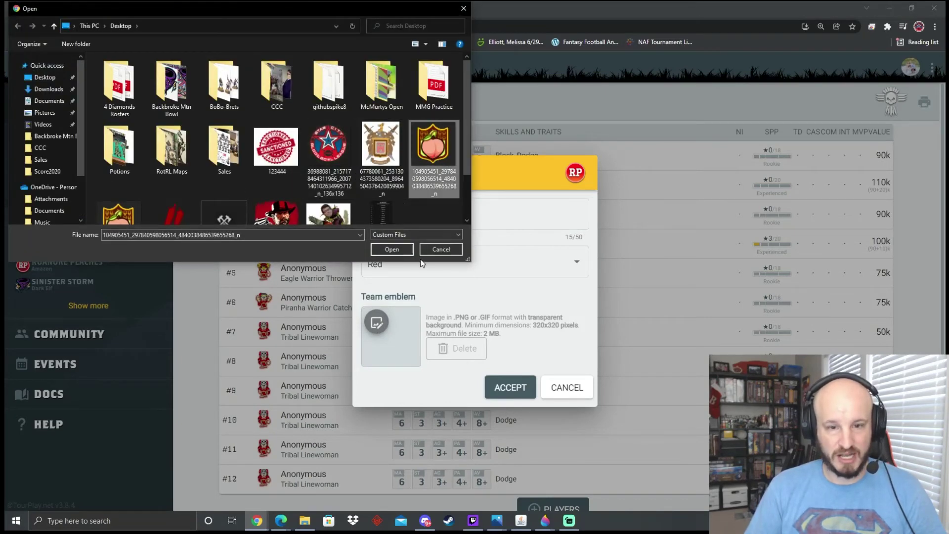
pyautogui.click(391, 249)
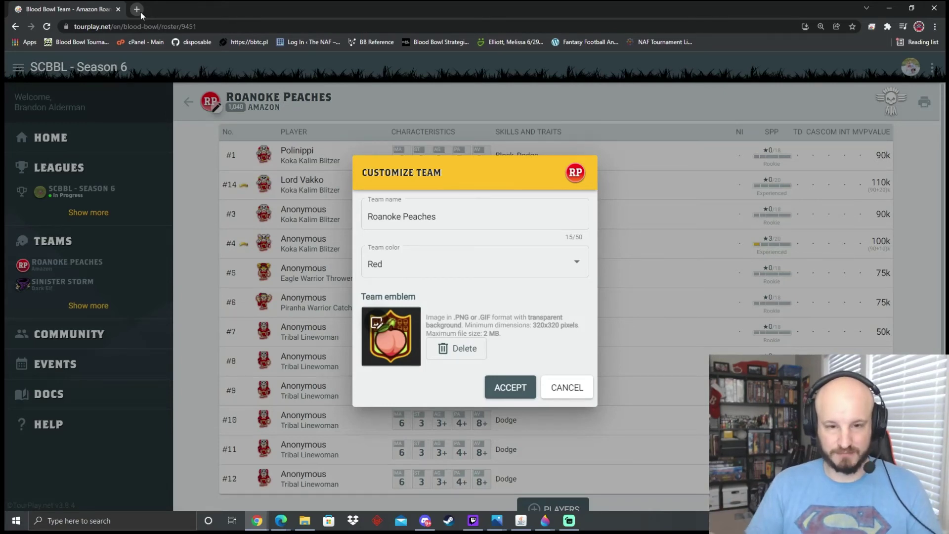
pyautogui.click(513, 393)
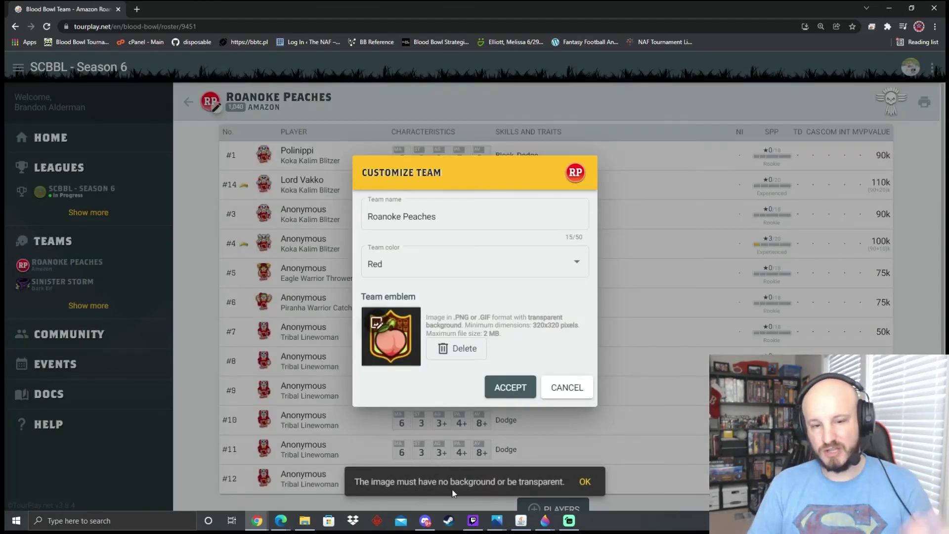
# - Dismiss the image background notice and cancel the Roanoke Peaches team customization
pyautogui.click(585, 482)
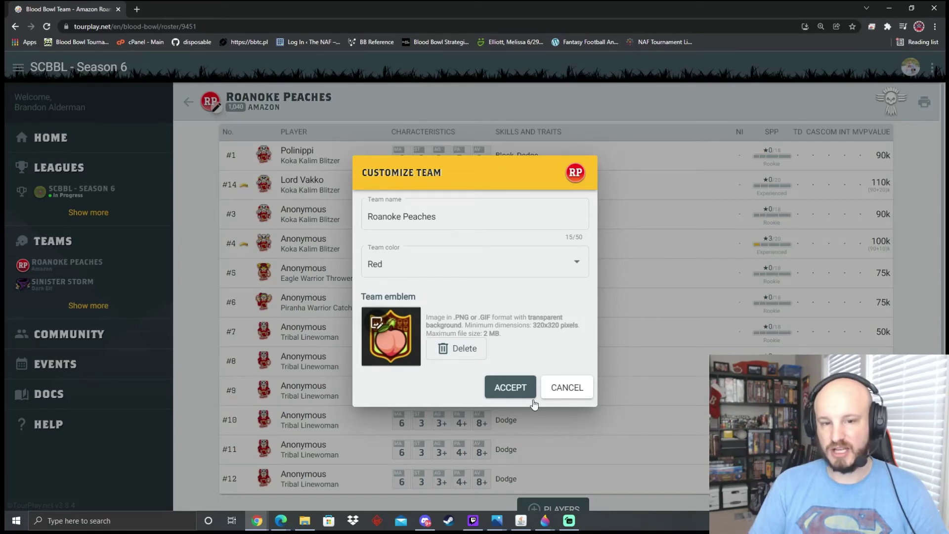
pyautogui.click(566, 386)
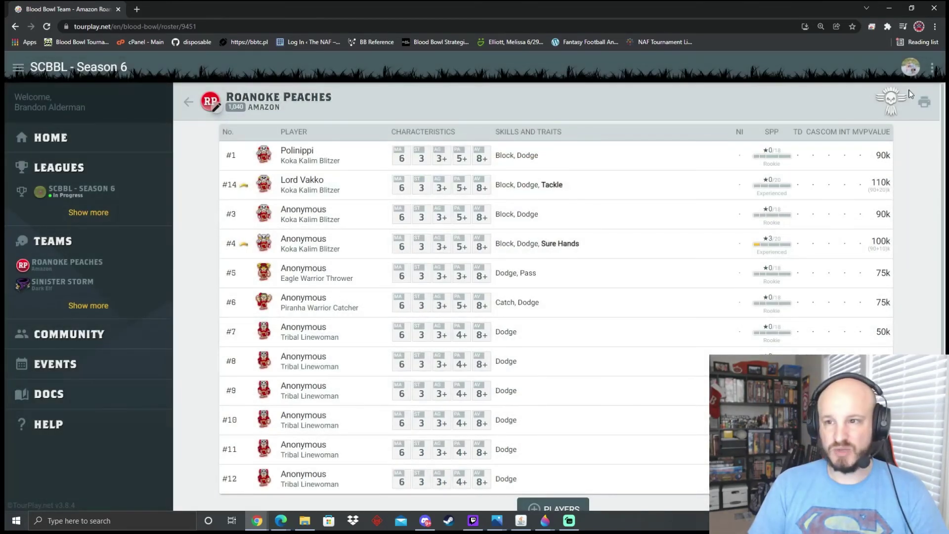
# - Open the SCBBL - Season 6 participants list and view the Sinister Storm roster
pyautogui.click(124, 189)
pyautogui.click(838, 96)
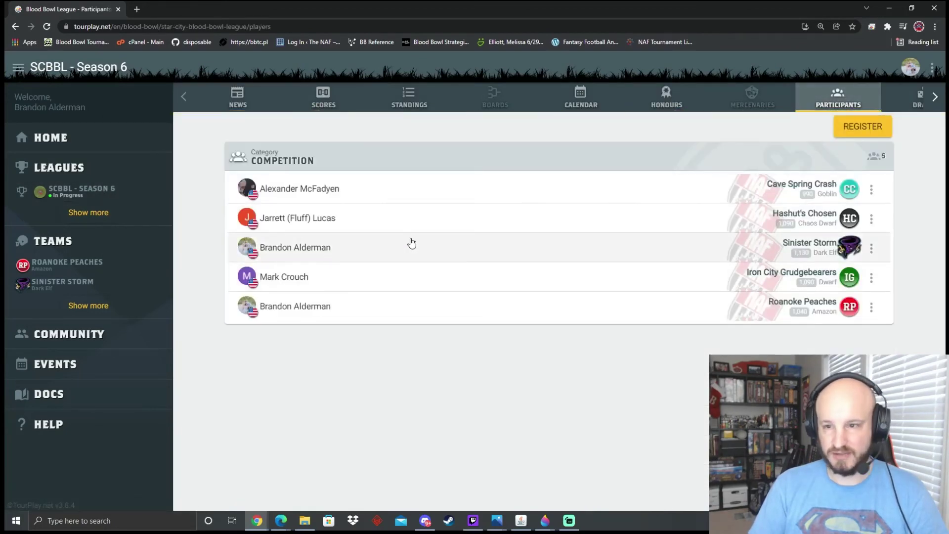
pyautogui.click(452, 251)
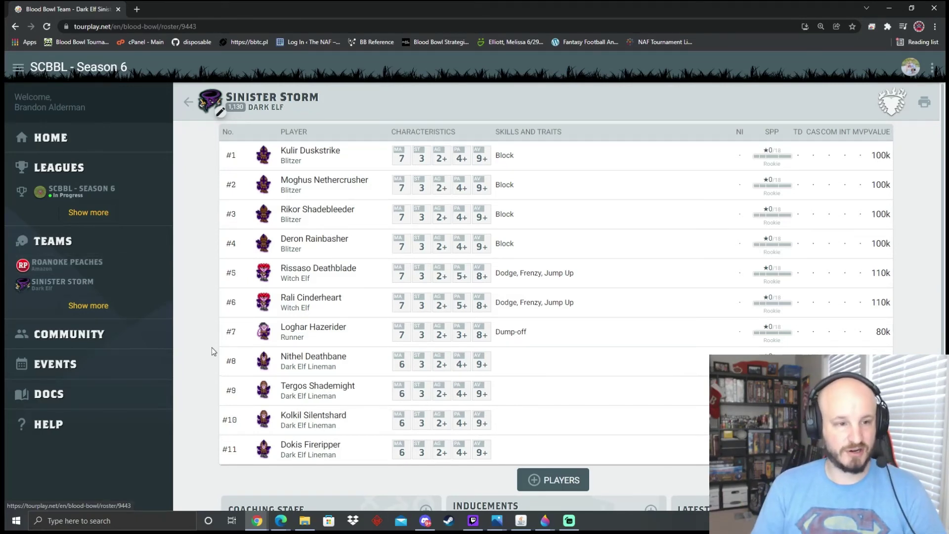
# - Return to SCBBL - Season 6 and look through its news, scores, standings and calendar
pyautogui.click(118, 198)
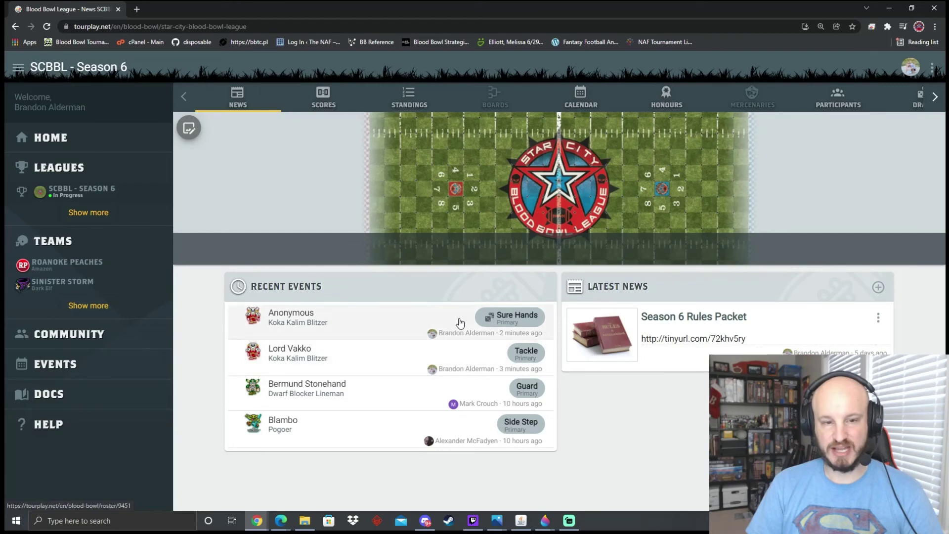
pyautogui.click(319, 93)
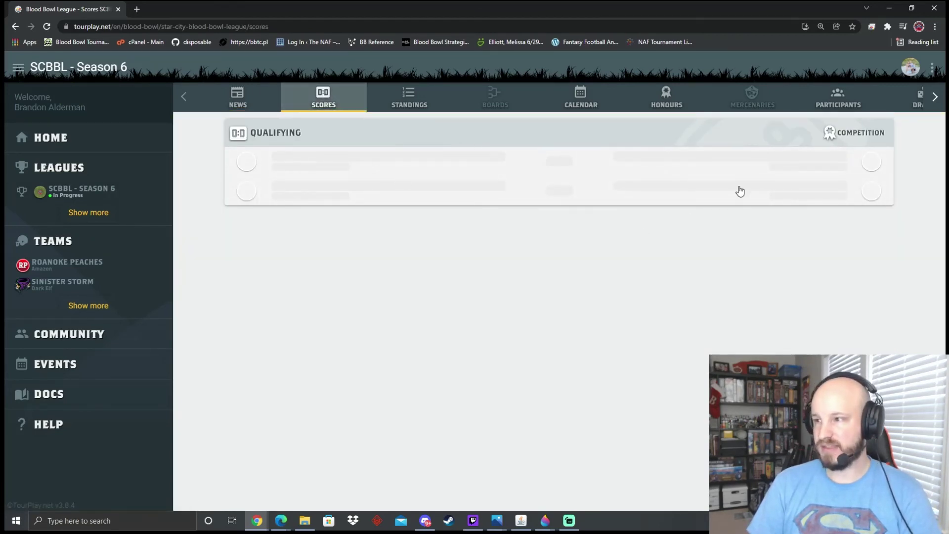
pyautogui.click(417, 103)
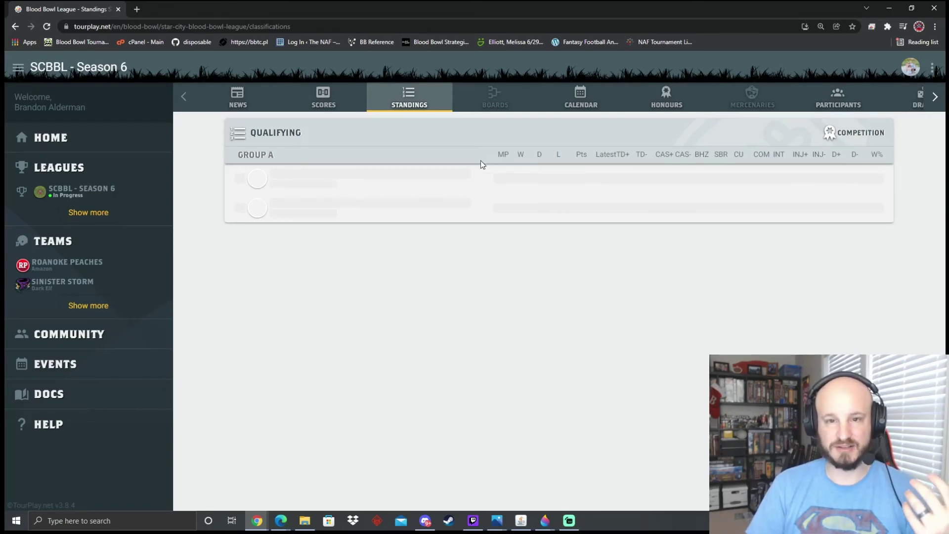
pyautogui.click(588, 103)
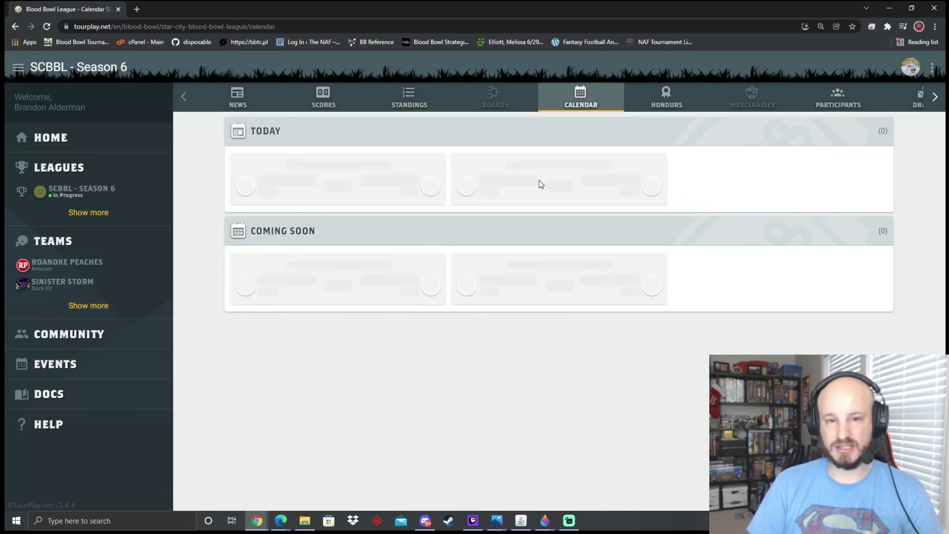
# - Examine the SCBBL - Season 6 team and player honours, and bring the remaining league sections into view
pyautogui.click(666, 97)
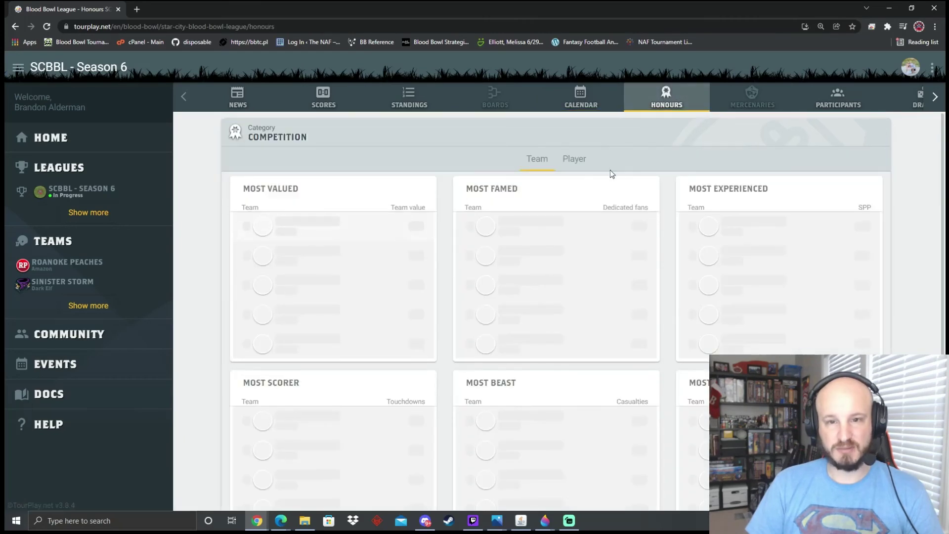
pyautogui.scroll(-1, 569, 183)
pyautogui.scroll(1, 544, 153)
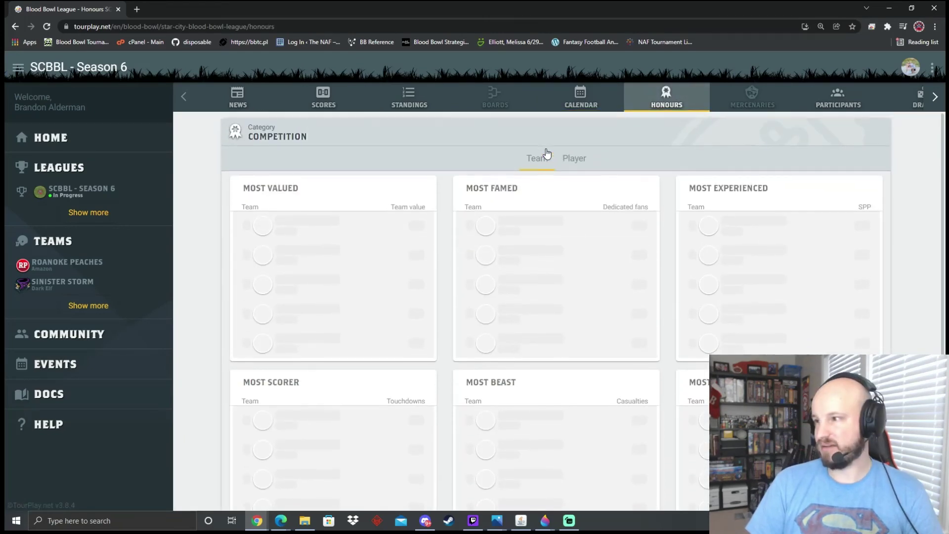
pyautogui.click(571, 166)
pyautogui.click(547, 165)
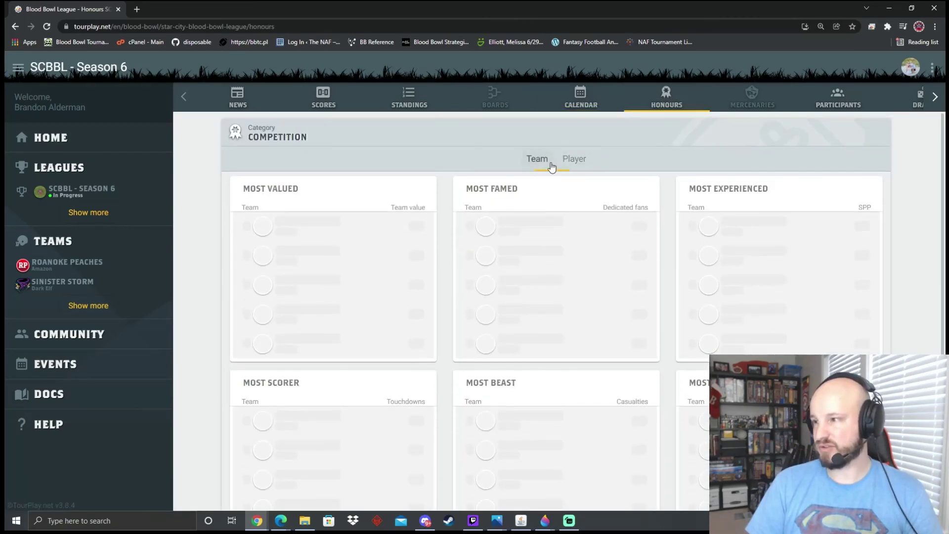
pyautogui.click(565, 162)
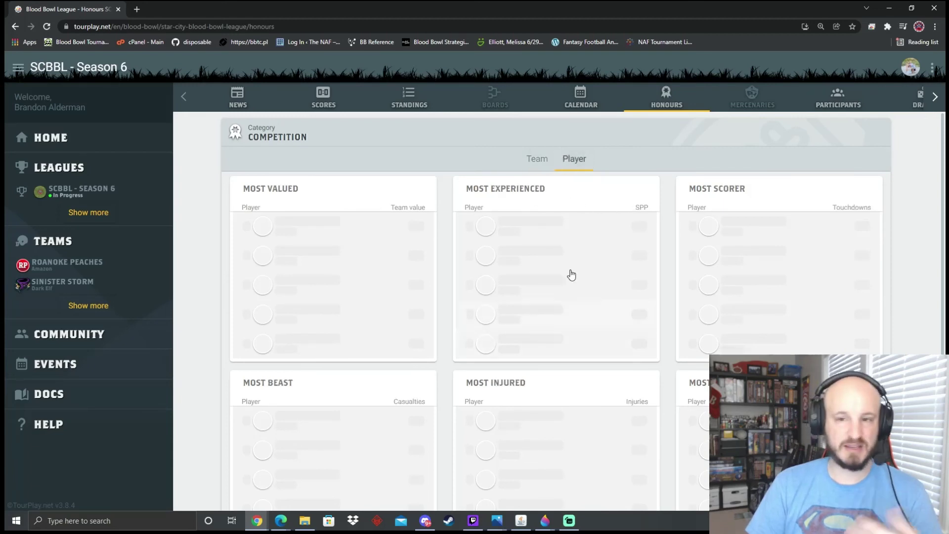
pyautogui.scroll(-2, 405, 466)
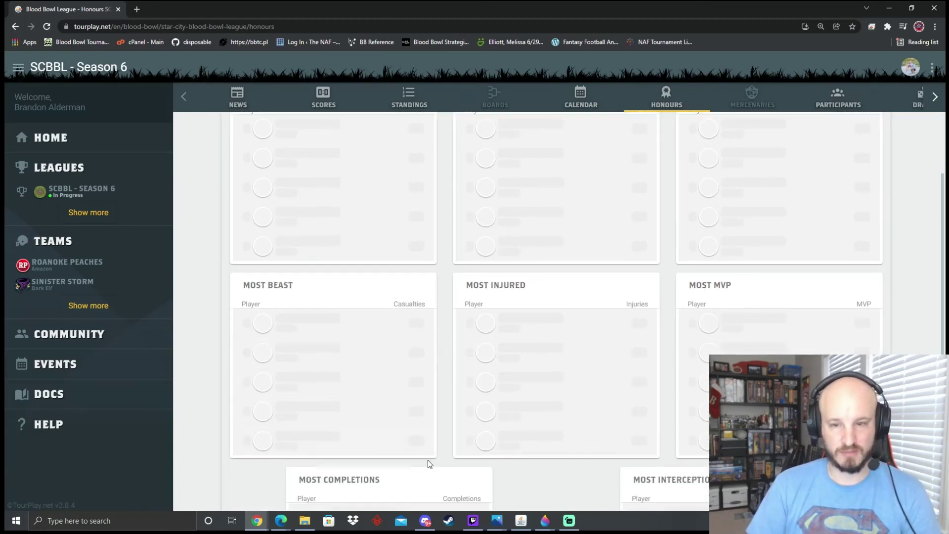
pyautogui.scroll(2, 544, 297)
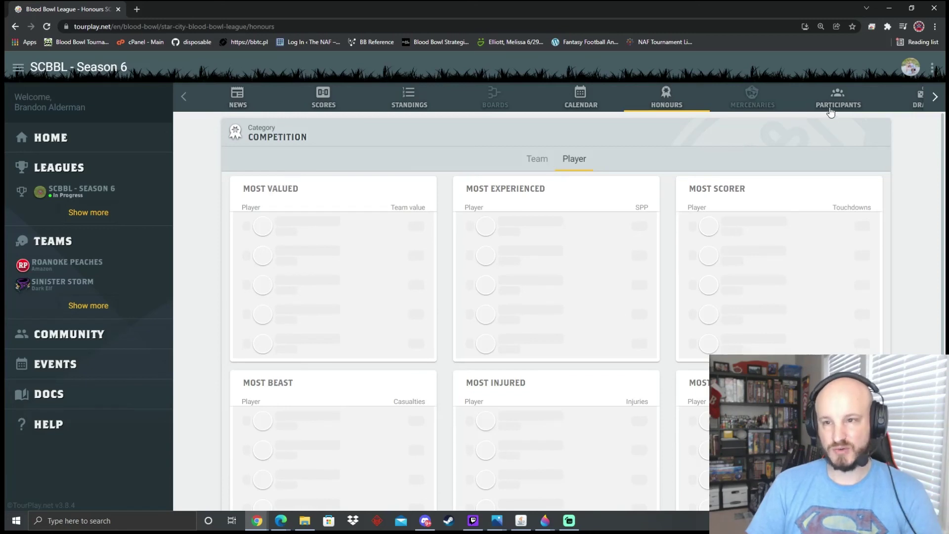
pyautogui.click(935, 97)
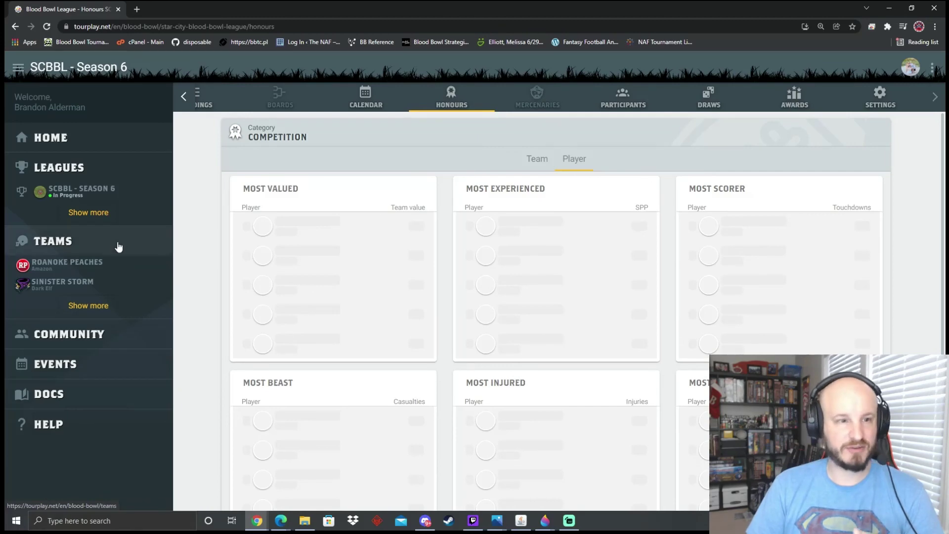
# - Expand the leagues list, open Cave Spring Crash and examine its player honours
pyautogui.click(86, 212)
pyautogui.click(86, 229)
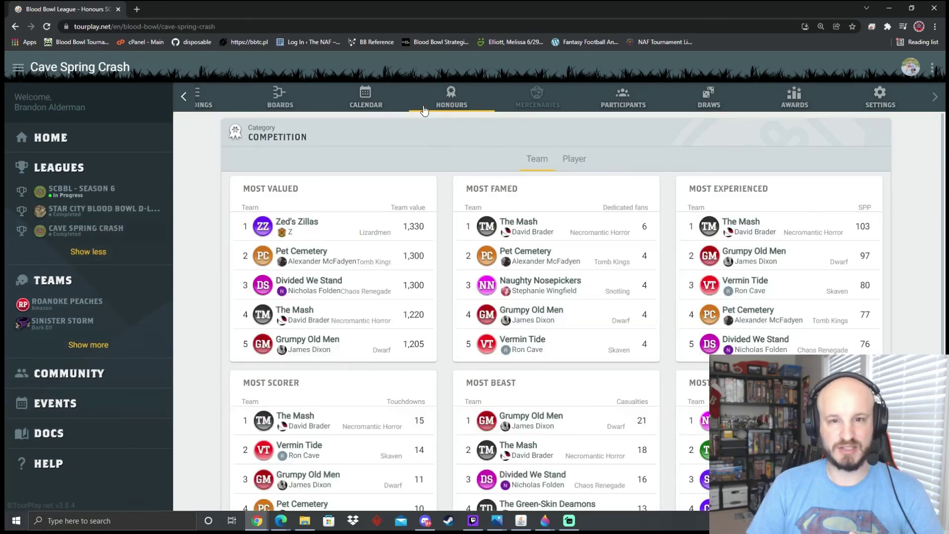
pyautogui.click(578, 164)
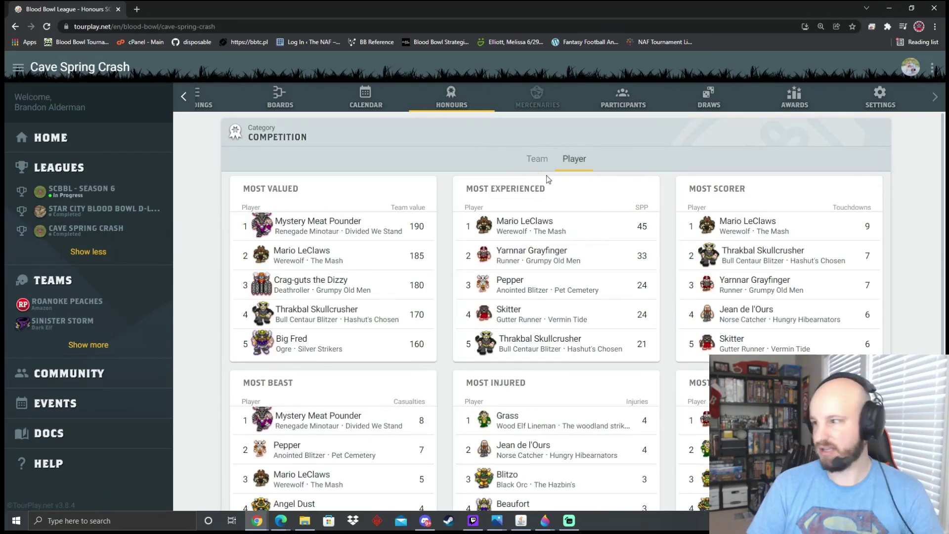
pyautogui.scroll(-1, 604, 286)
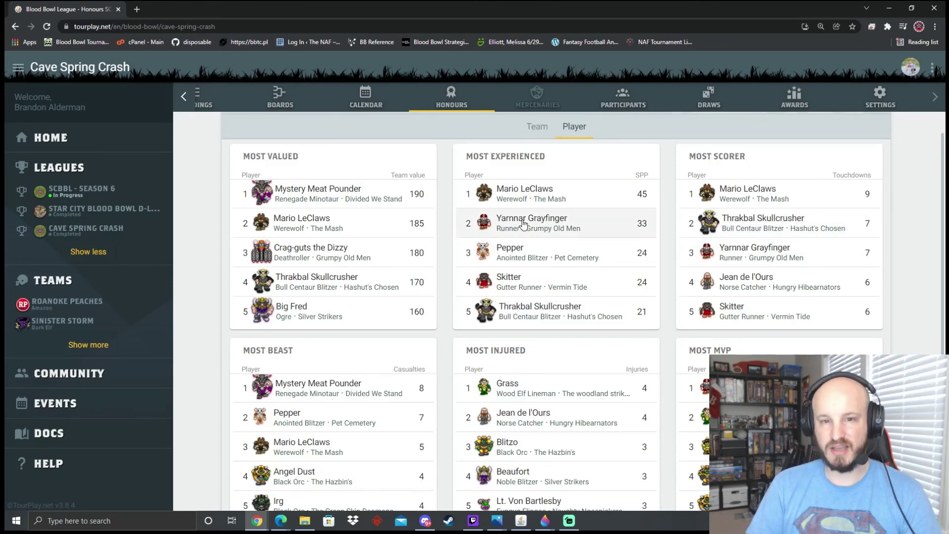
pyautogui.scroll(-1, 341, 220)
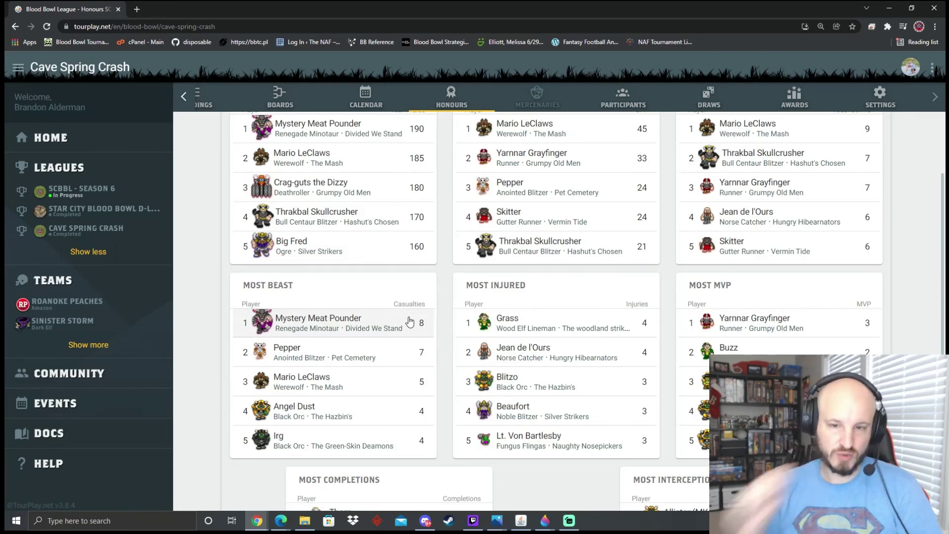
pyautogui.scroll(2, 413, 319)
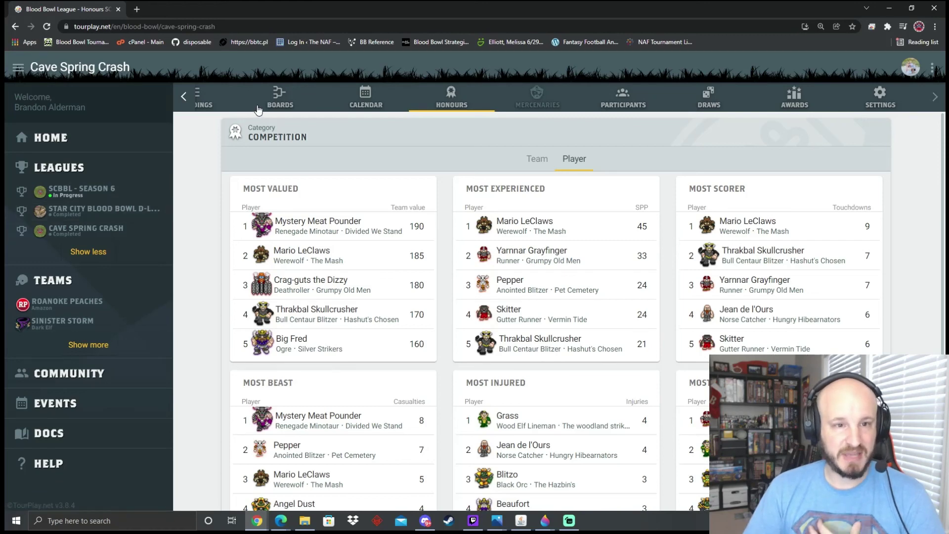
# - Look at the Cave Spring Crash participants list and return to SCBBL - Season 6
pyautogui.click(640, 109)
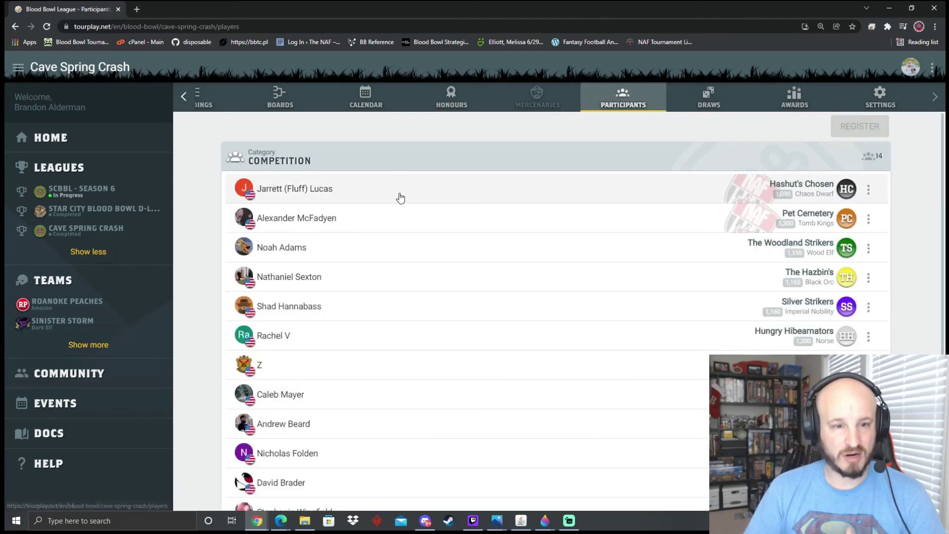
pyautogui.click(152, 190)
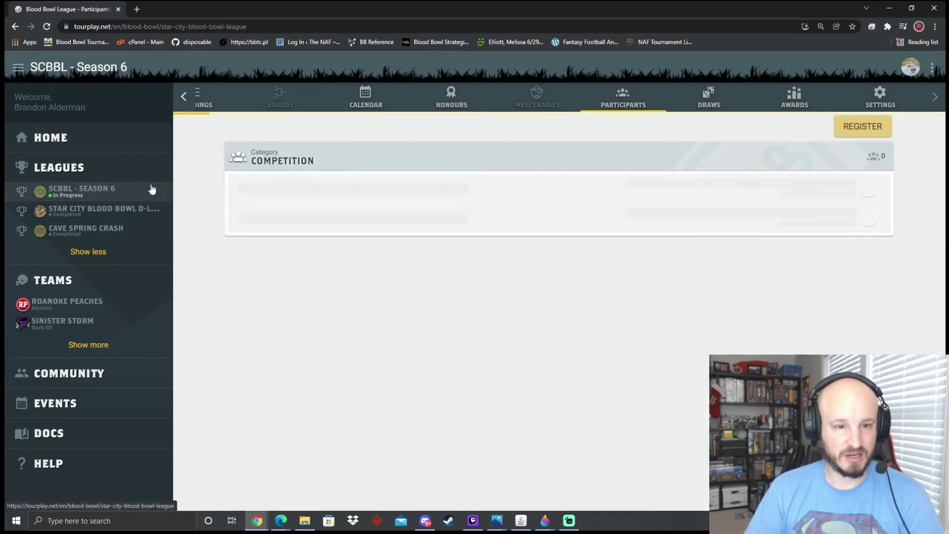